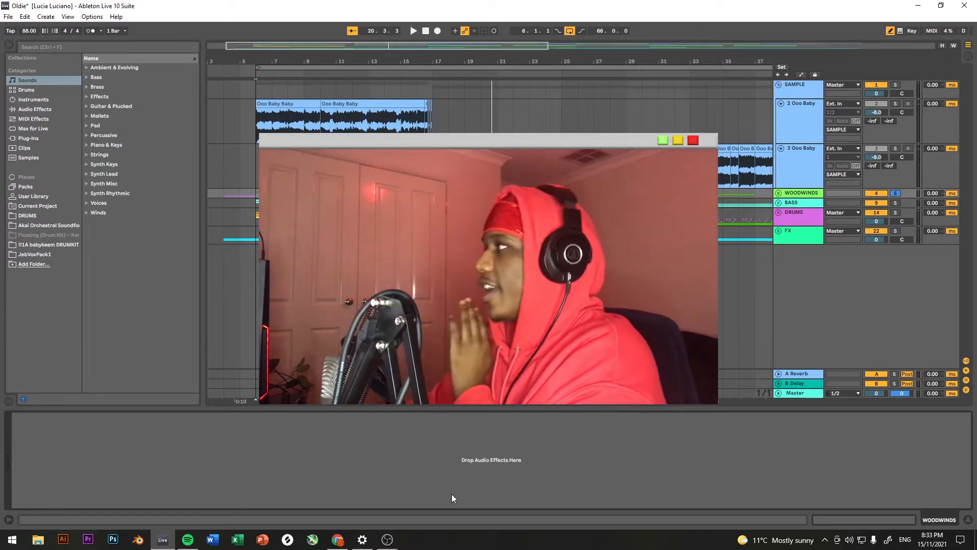
- Solo the SAMPLE group and place the insert marker at bar 6, at the start of the first Ooo Baby Baby clip
left_click(799, 85)
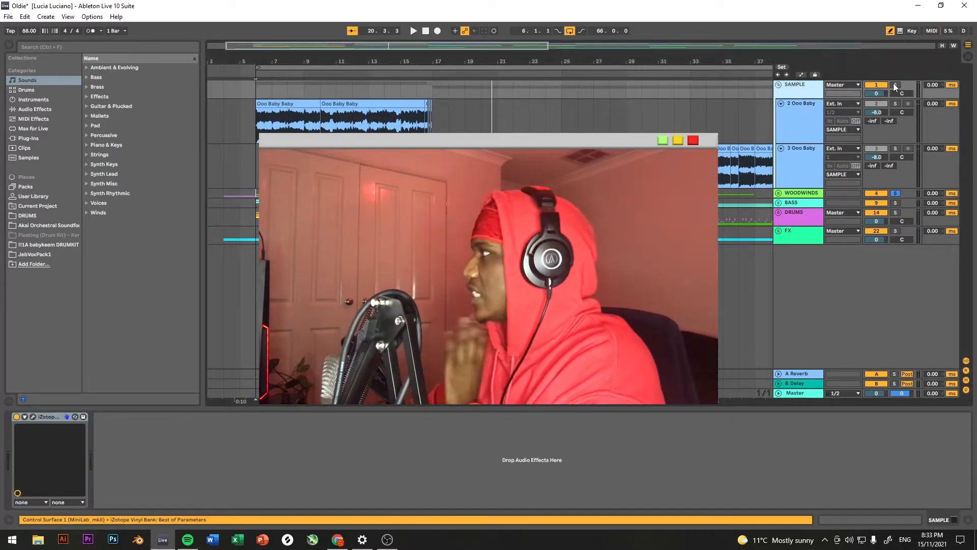
left_click(896, 85)
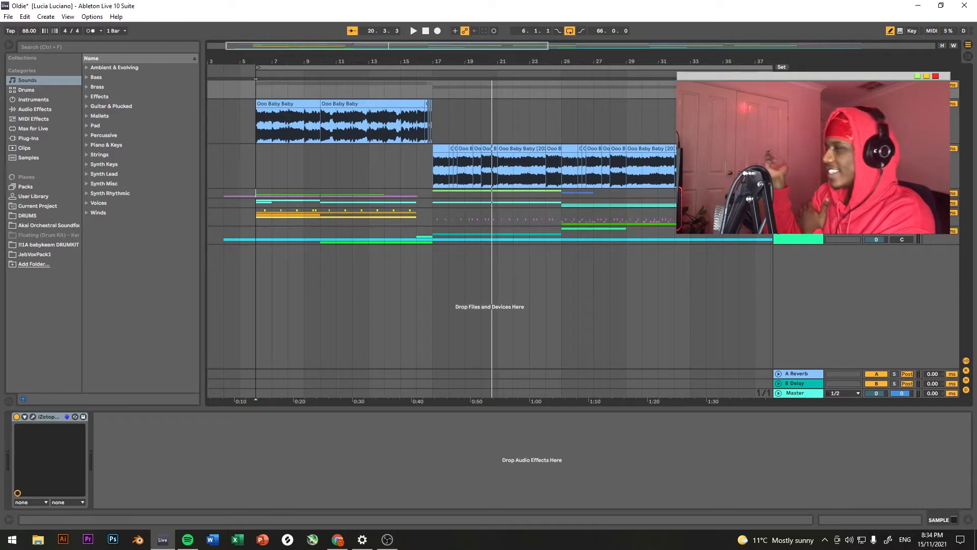
left_click(258, 131)
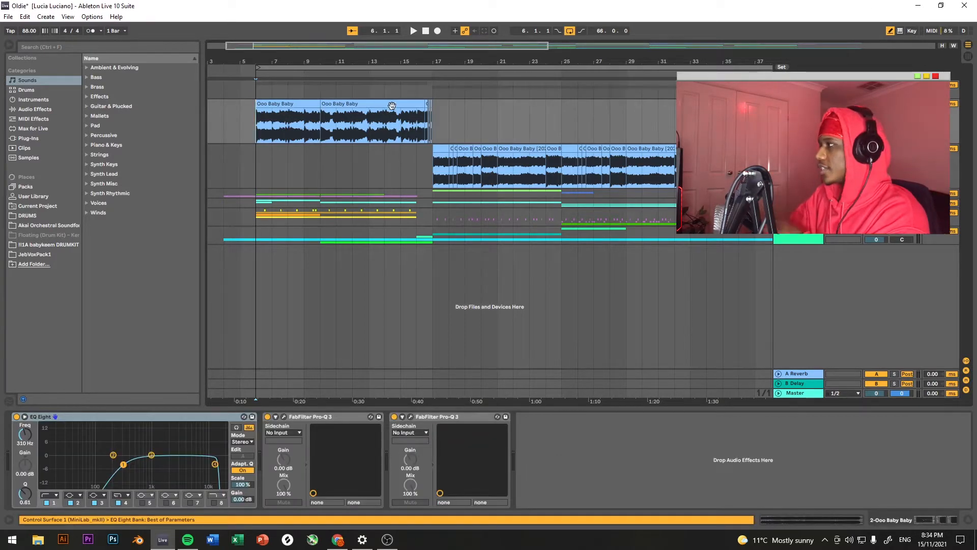
scroll(479, 128, "down", 5)
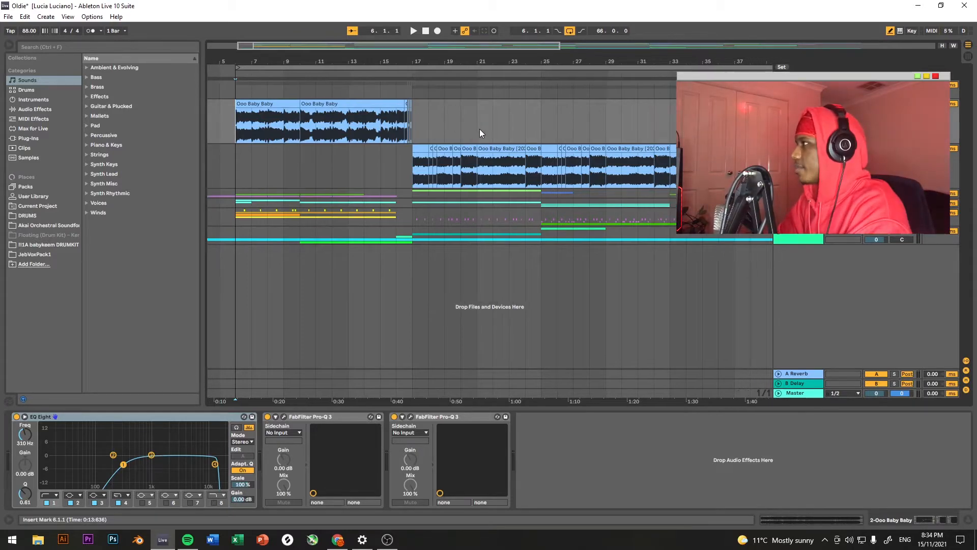
- Highlight the section from bar 17 to 25 across the tracks, and the ending section starting at bar 65
left_click_drag(242, 91, 326, 247)
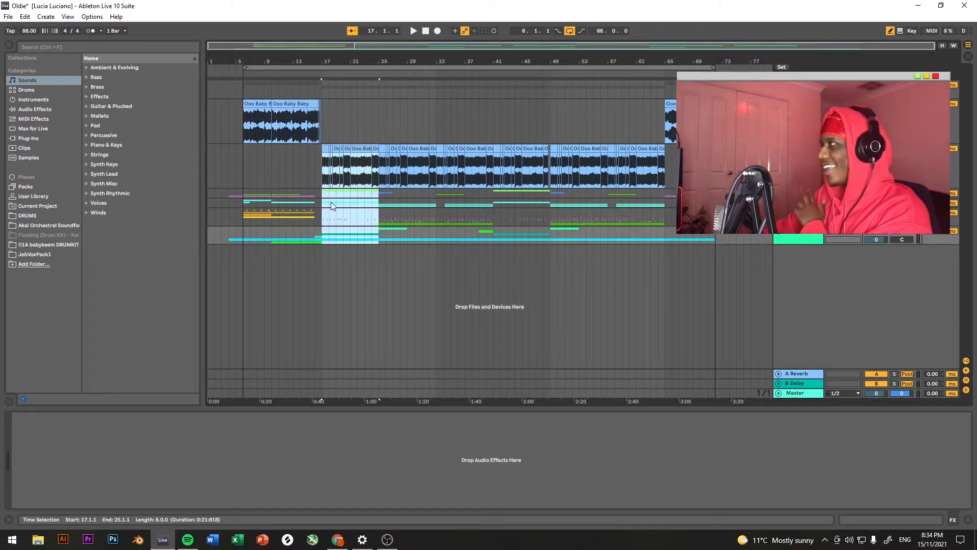
left_click(744, 288)
left_click_drag(665, 125, 767, 271)
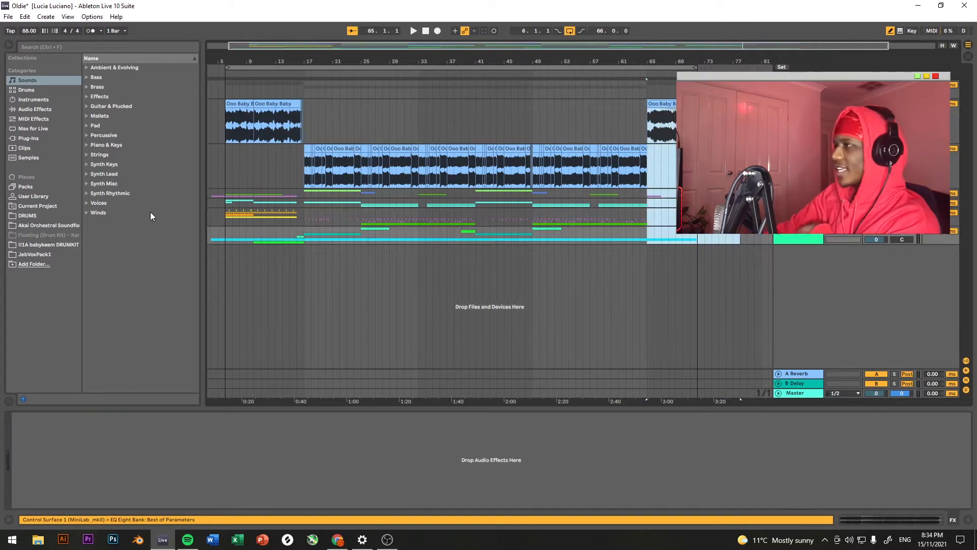
- Play the soloed sample's intro from bar 6
left_click(176, 194)
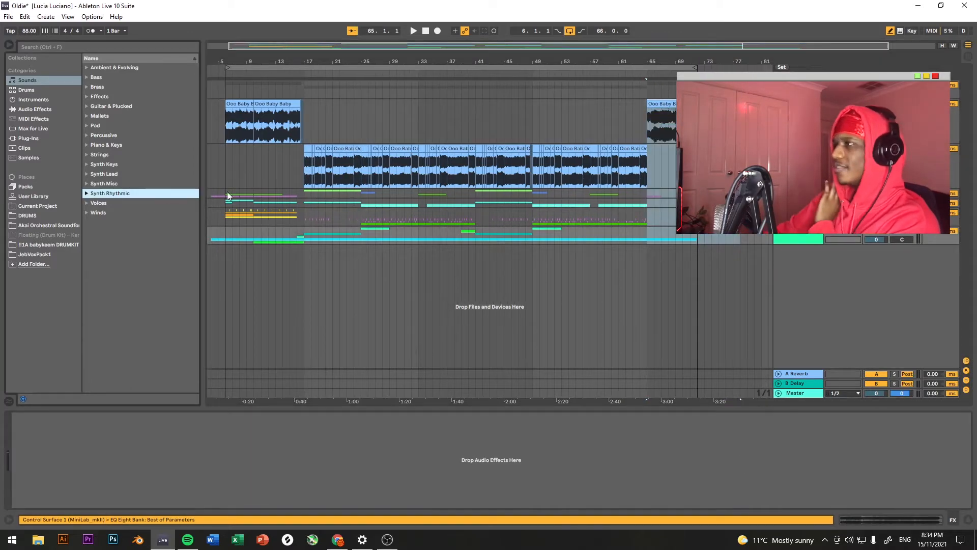
left_click(228, 199)
left_click(225, 124)
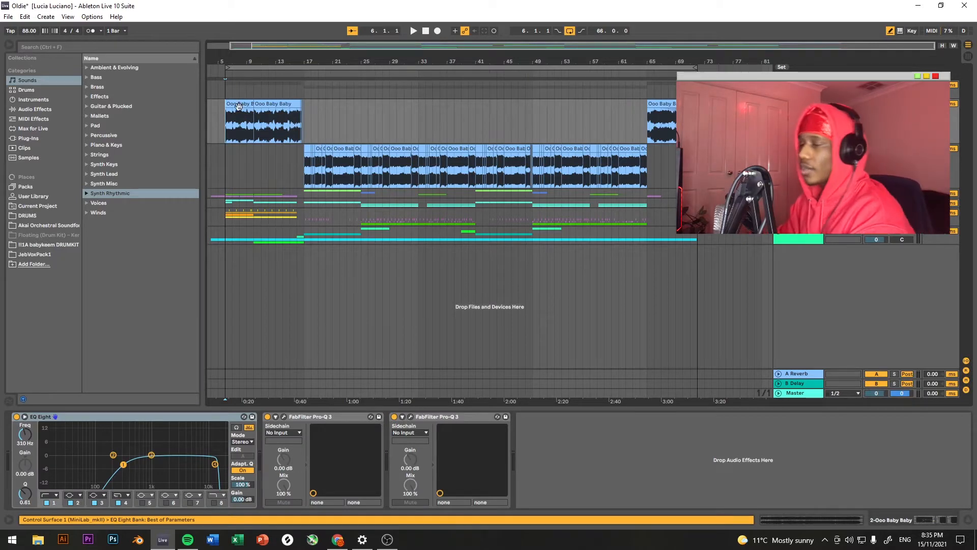
left_click(232, 125)
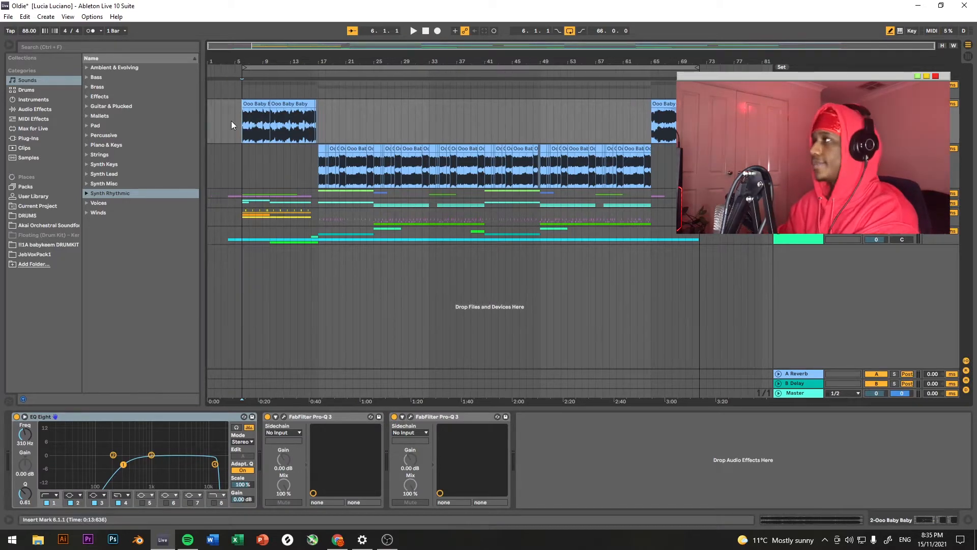
key("space")
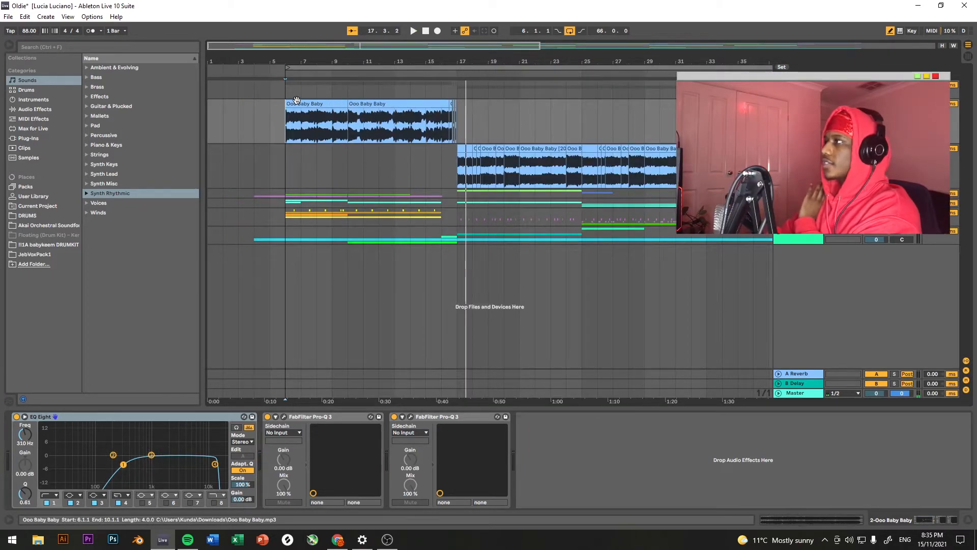
- Highlight the two long intro clips on the first sample track in turn, and audition the short chops from 16.3.1
double_click(298, 99)
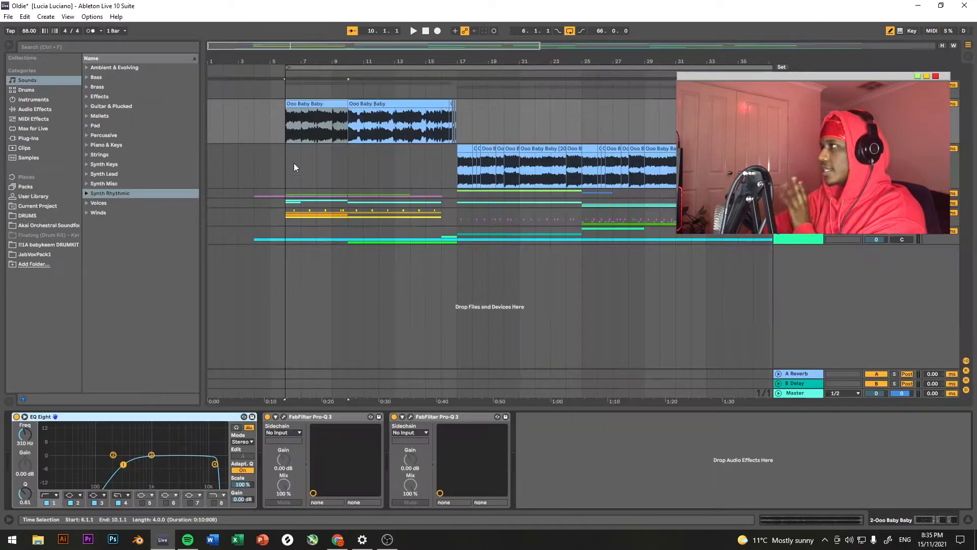
double_click(370, 106)
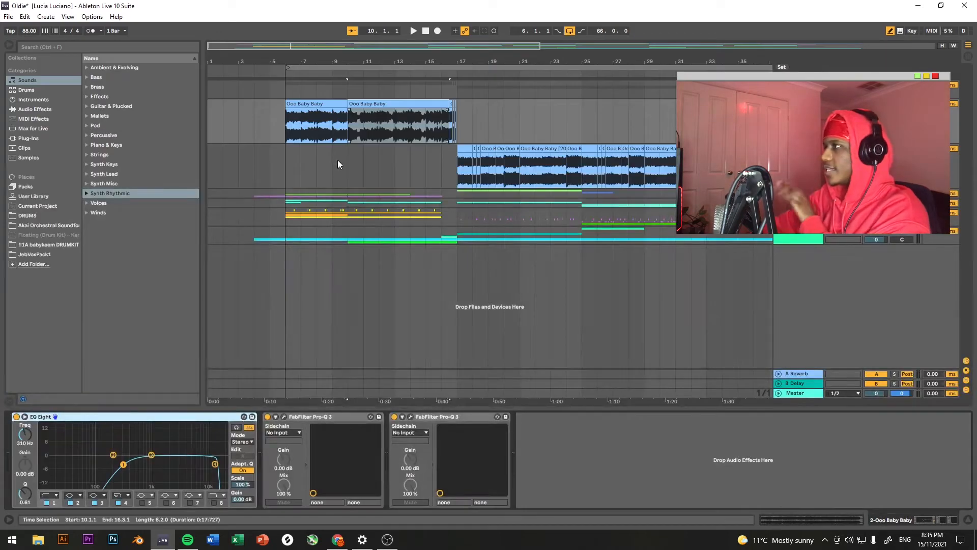
left_click(449, 131)
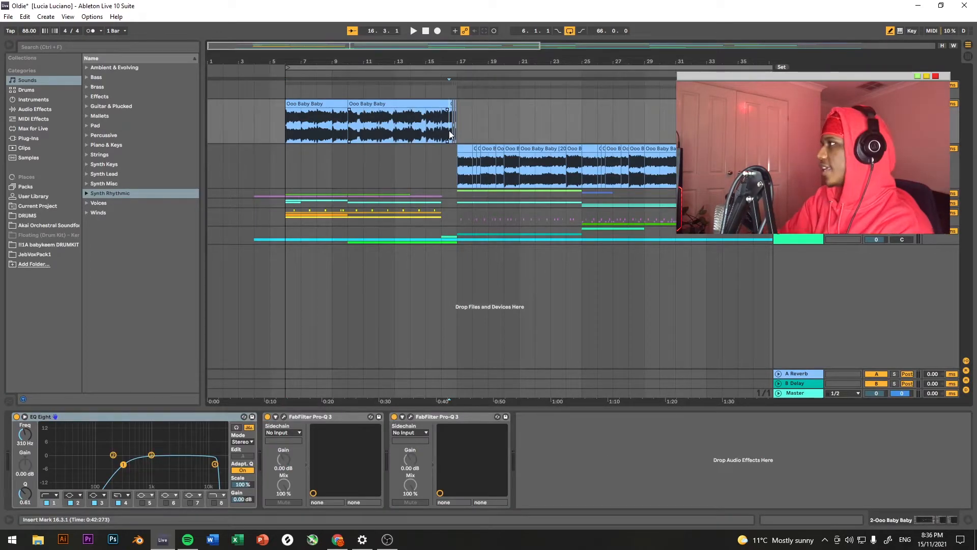
scroll(449, 131, "up", 5)
key("space")
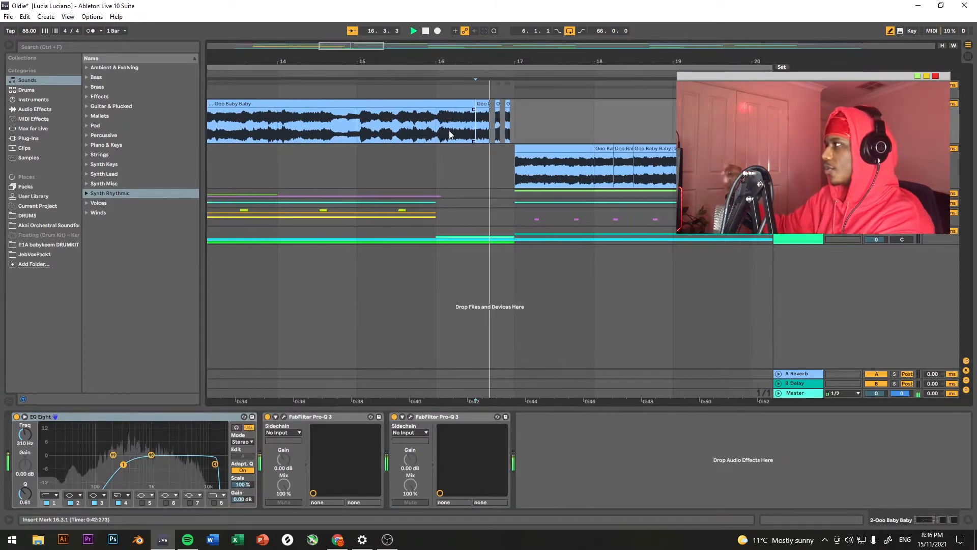
key("space")
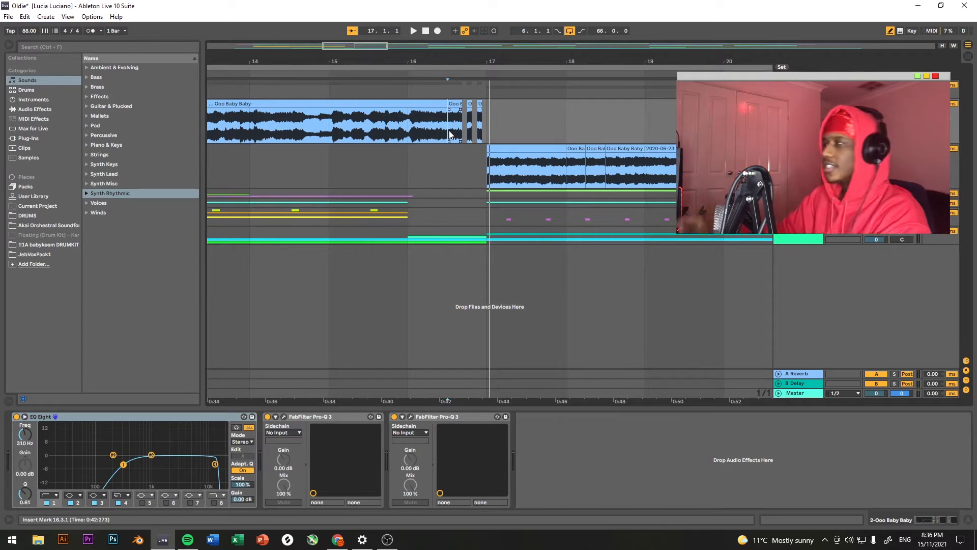
- Examine the chopped clips from bar 17 to 24 on the second sample track and play them from bar 17
left_click(499, 170)
scroll(499, 170, "down", 10)
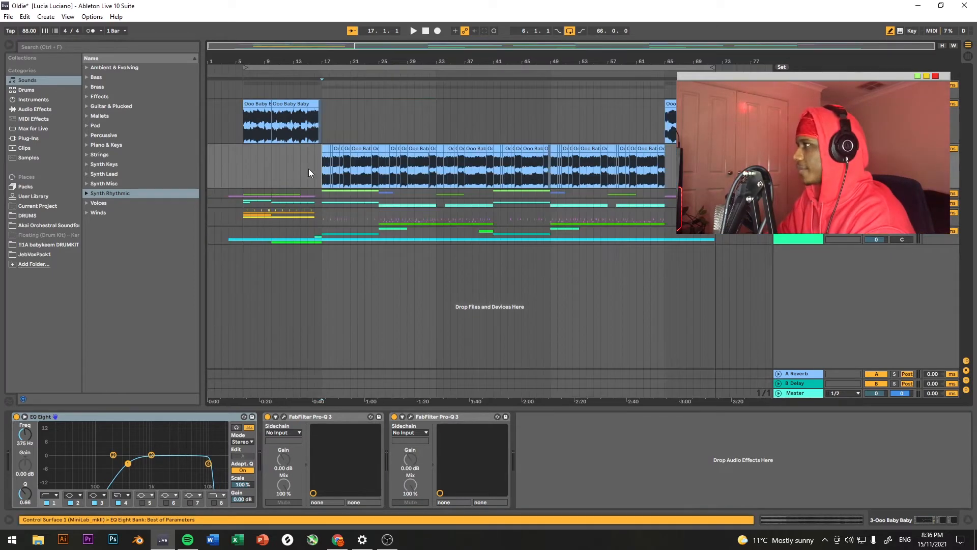
scroll(308, 169, "up", 5)
left_click_drag(394, 169, 637, 185)
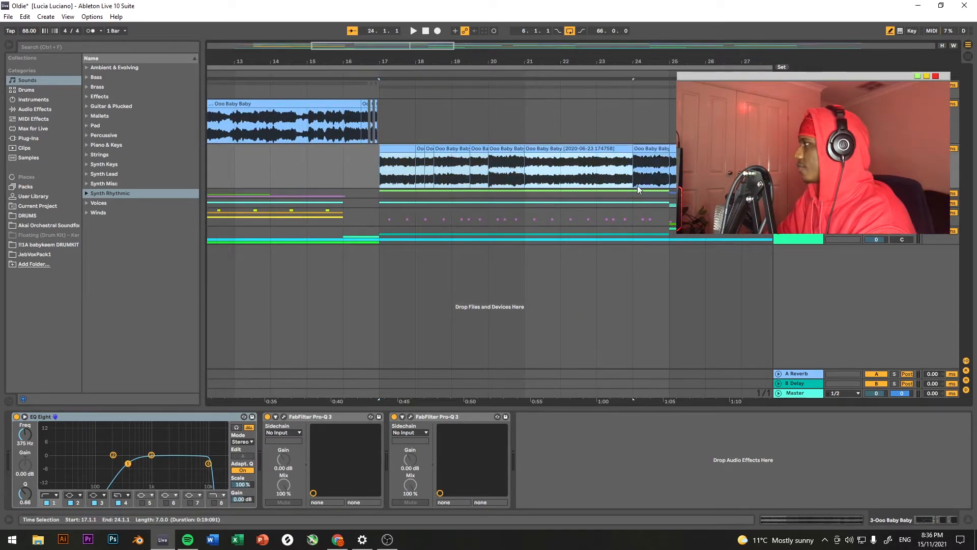
left_click(383, 173)
scroll(383, 186, "right", 3)
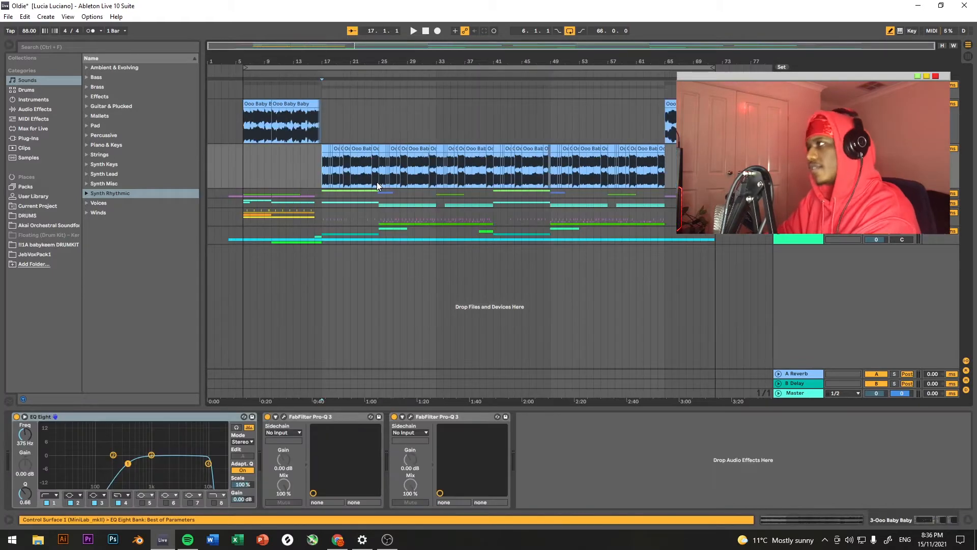
left_click(452, 161)
key("space")
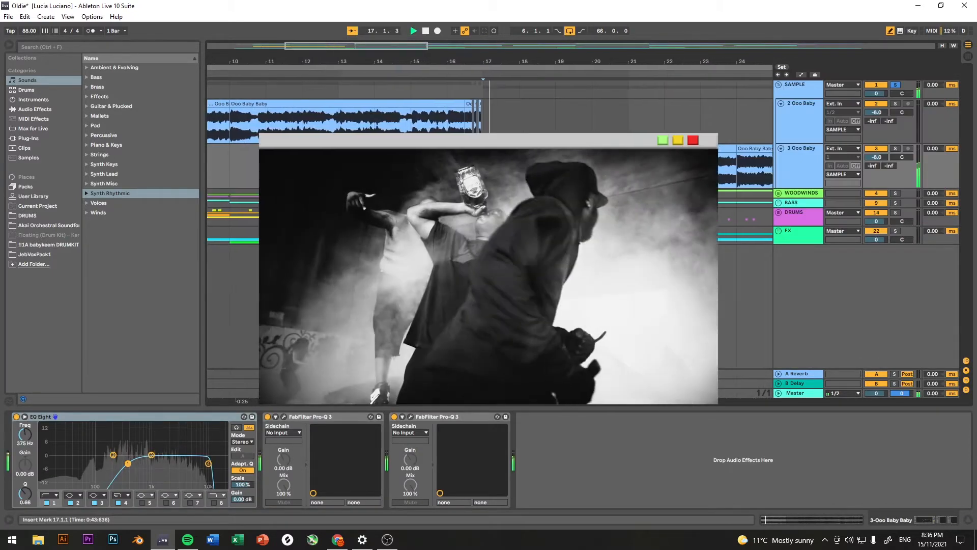
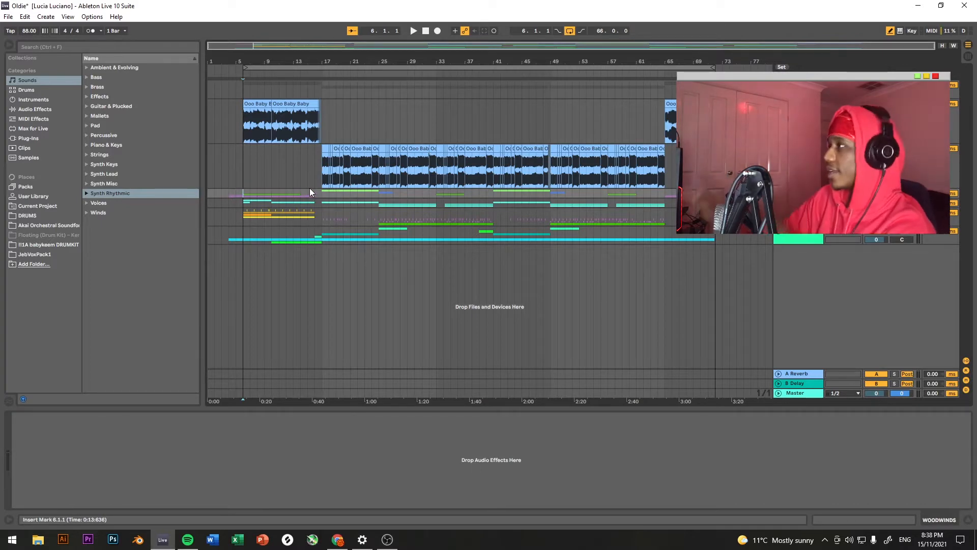
- View the iZotope Vinyl plugin settings on the SAMPLE group and close its window
left_click(321, 92)
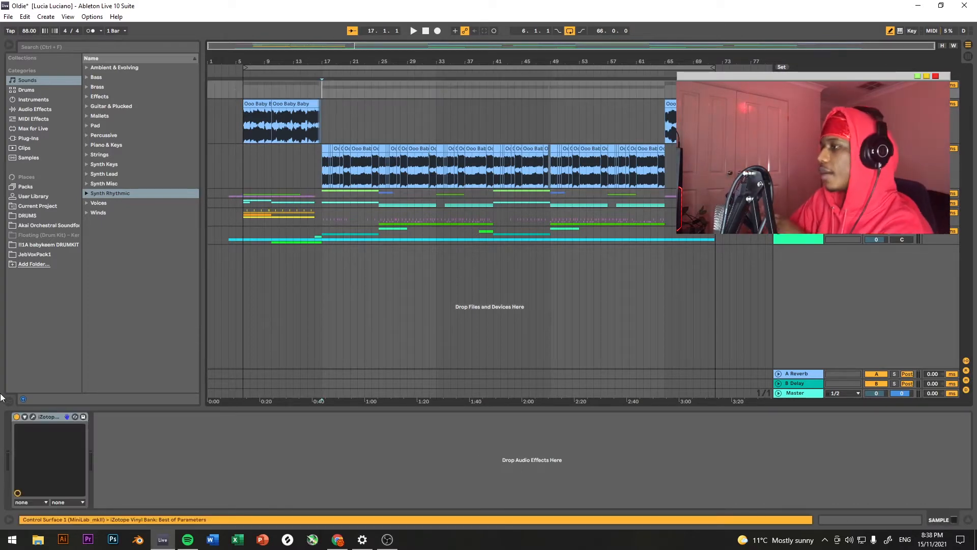
left_click(32, 416)
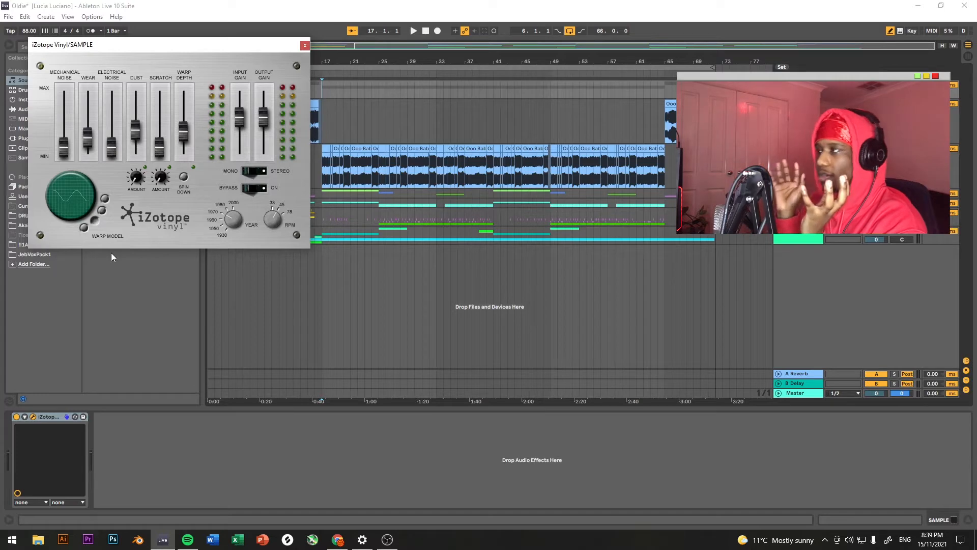
left_click(304, 49)
- Return the insert marker to bar 6, fold the SAMPLE group and unfold the WOODWINDS group
left_click(242, 87)
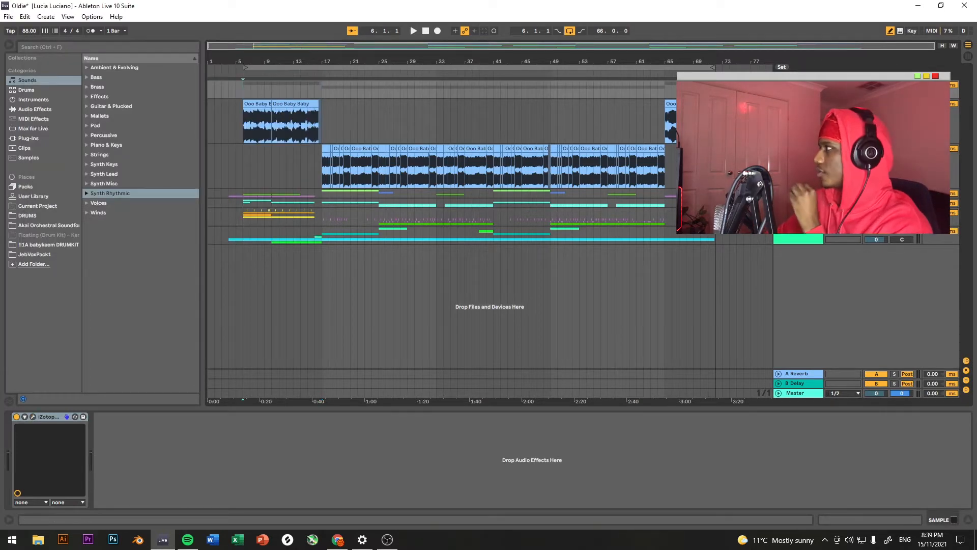
left_click(778, 85)
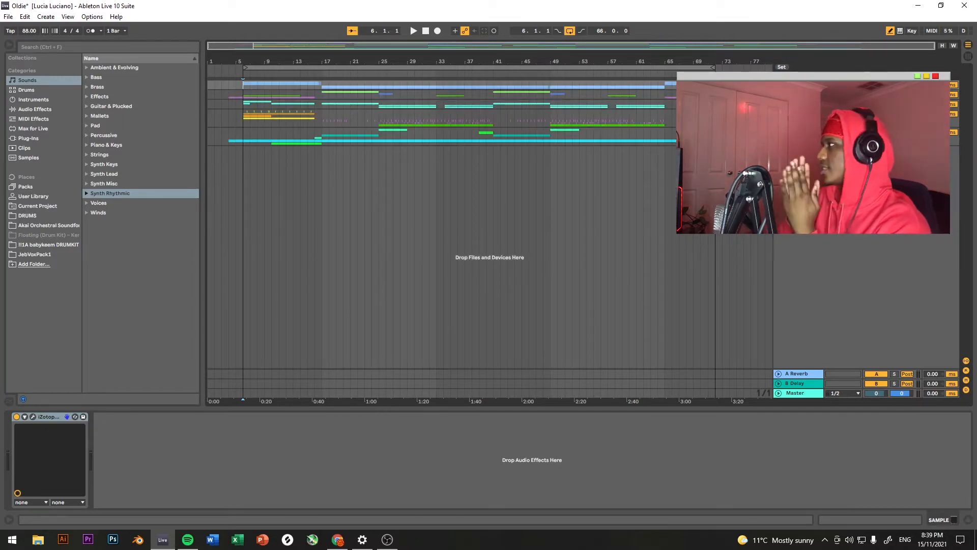
left_click(779, 95)
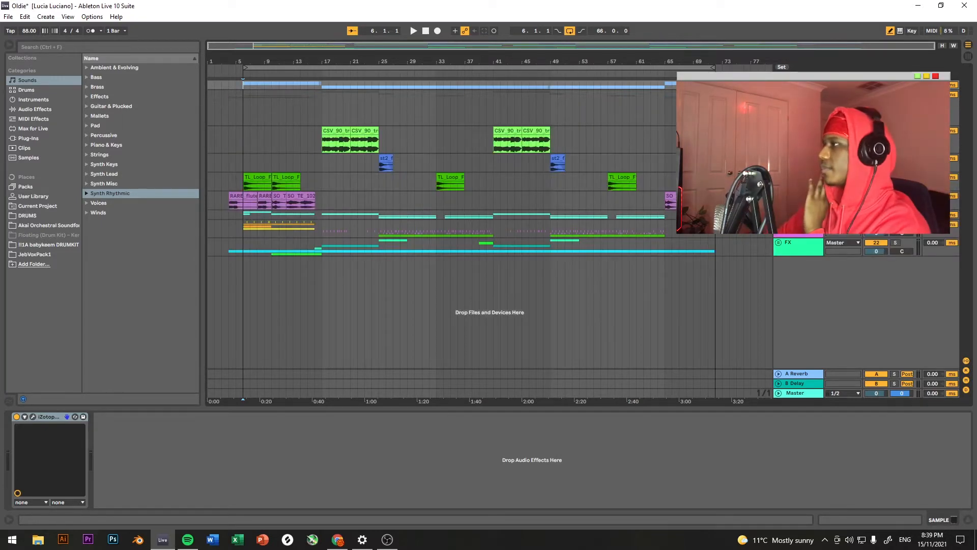
- Examine the layered flute clips in the intro of the WOODWINDS group, from bar 6 up to bar 16
left_click(243, 186)
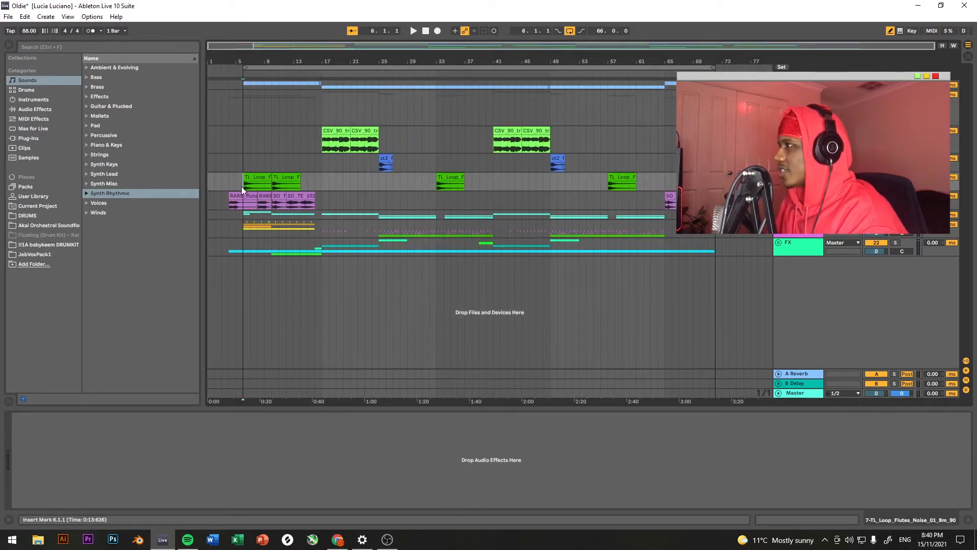
key("ctrl+z")
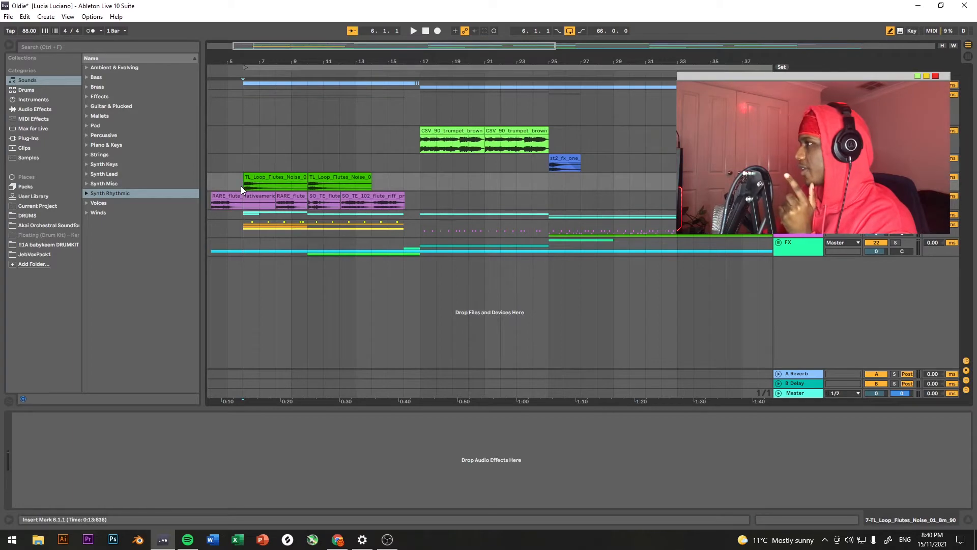
left_click(241, 102)
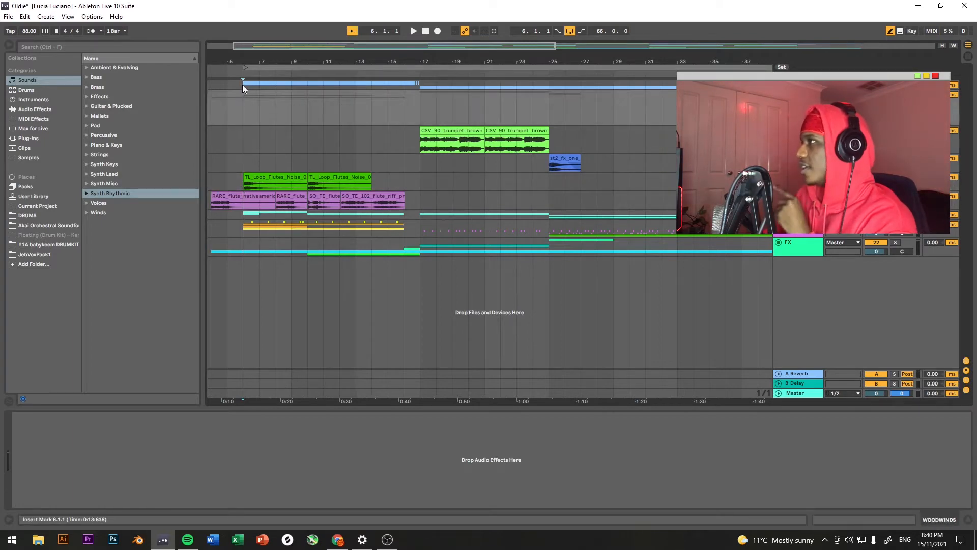
left_click_drag(243, 85, 413, 140)
left_click(405, 202)
left_click(240, 179)
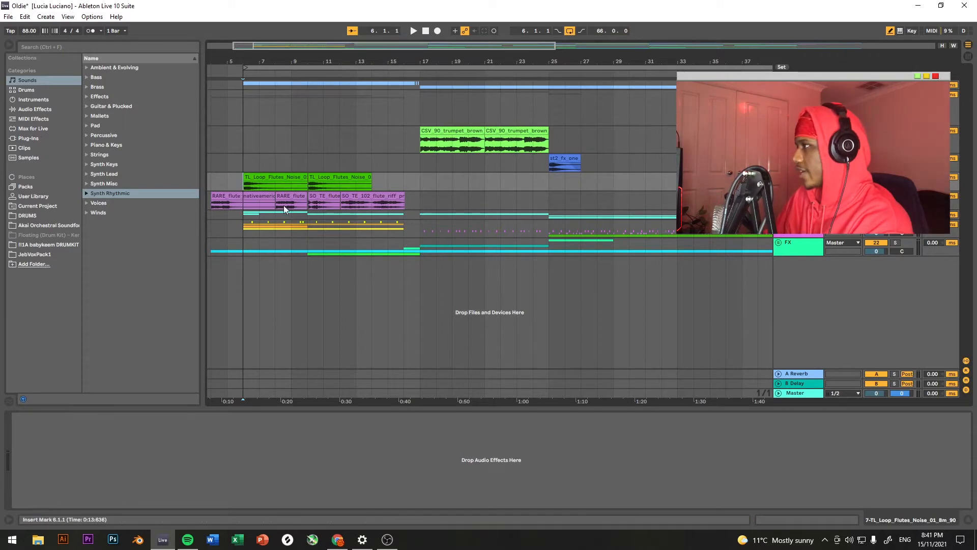
left_click(304, 203)
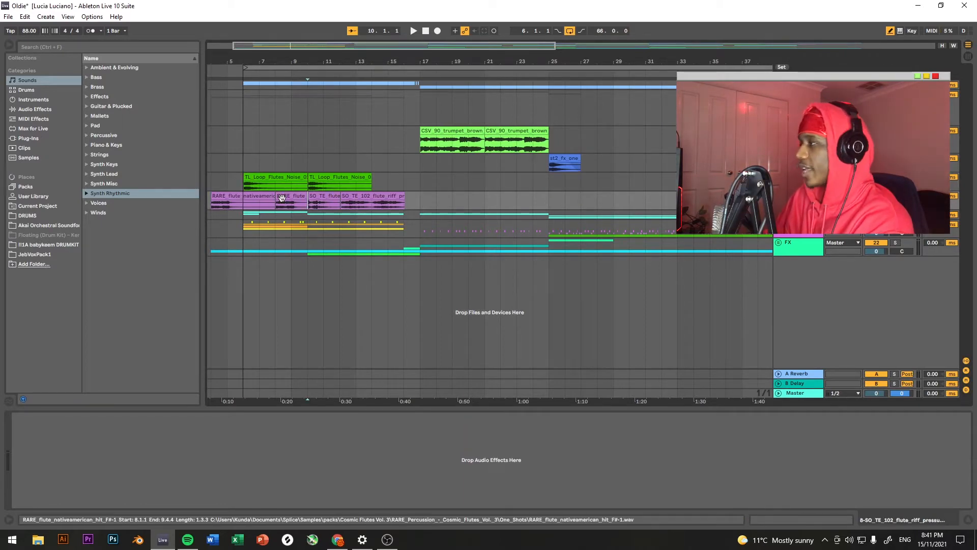
- Play the soloed WOODWINDS group from bar 6 through the intro and stop playback before bar 17
left_click(247, 161)
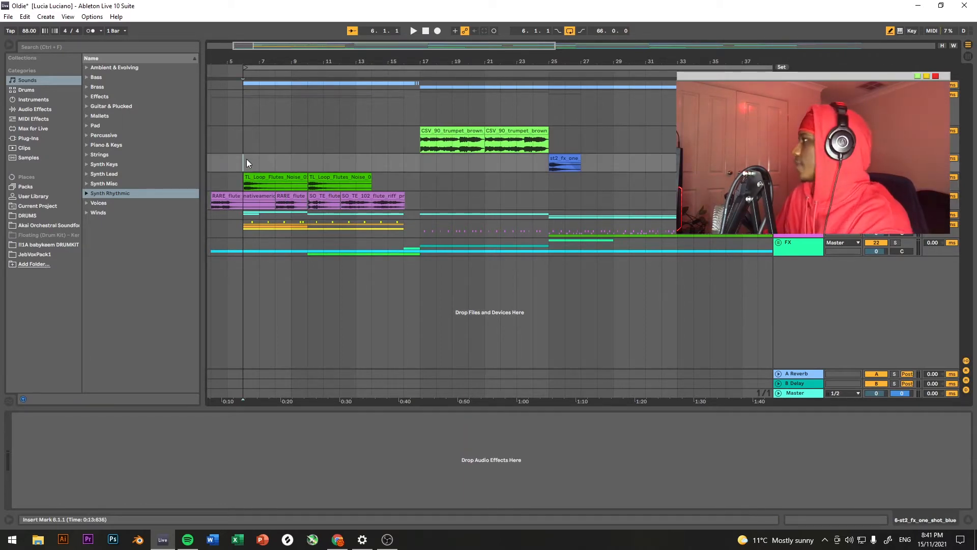
key("space")
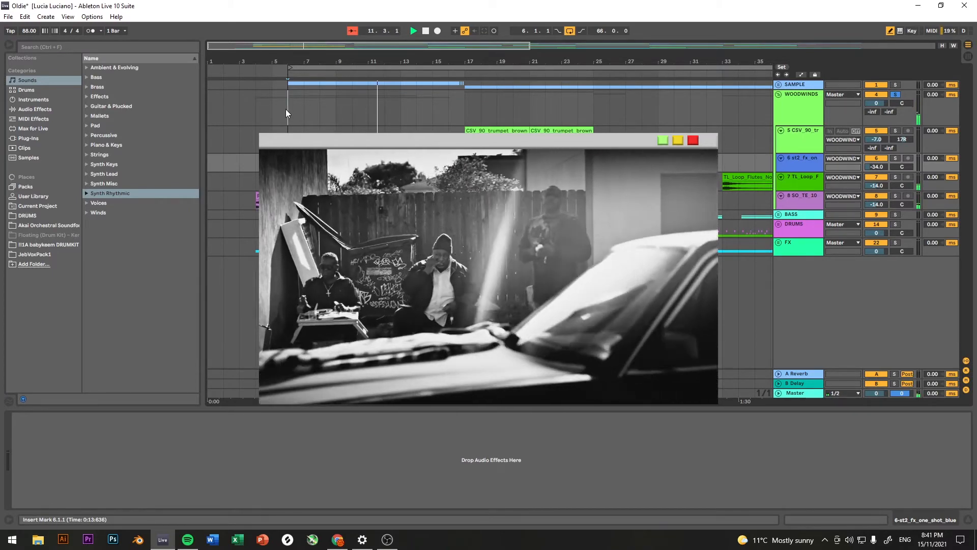
left_click(287, 114)
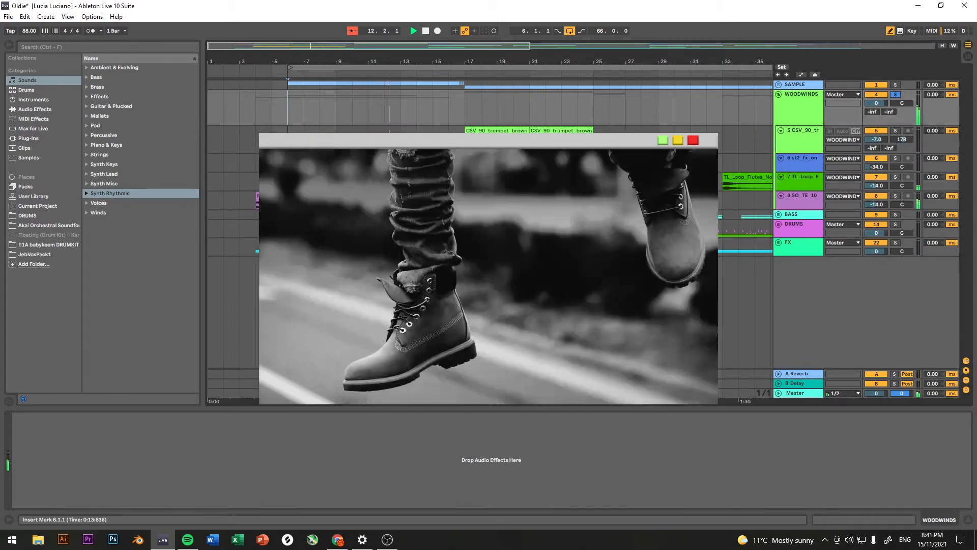
left_click(288, 201)
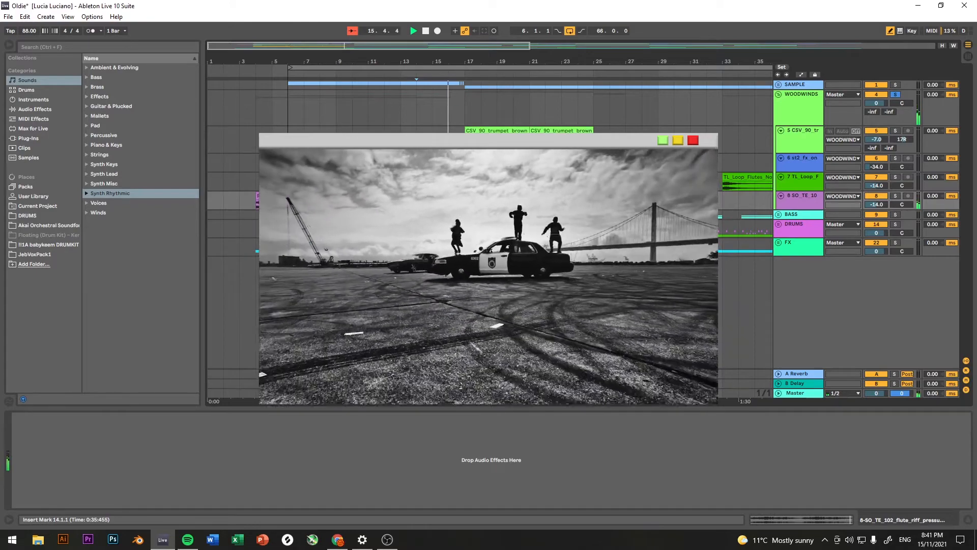
key("space")
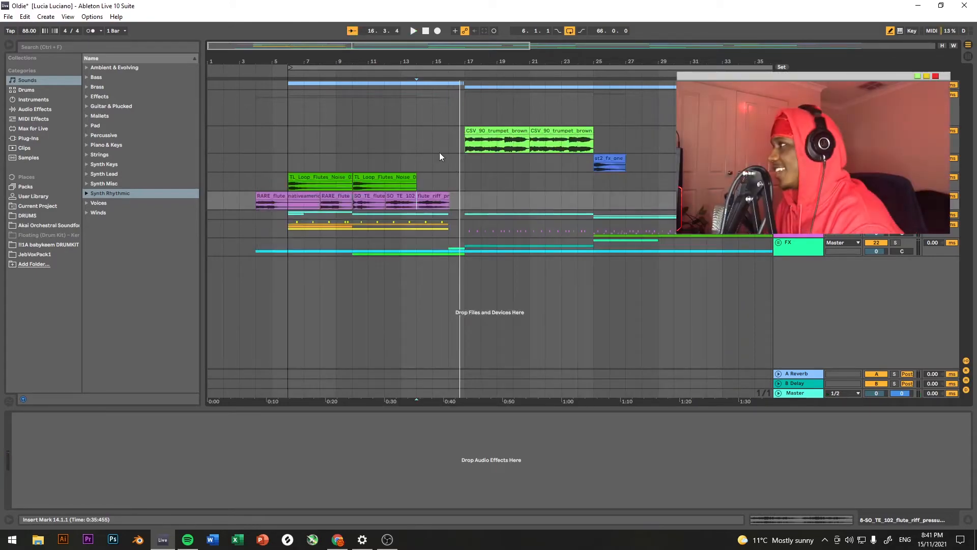
- Examine how the flute clips and the sample layer together in the intro, from bar 6 to about bar 10
left_click(288, 186)
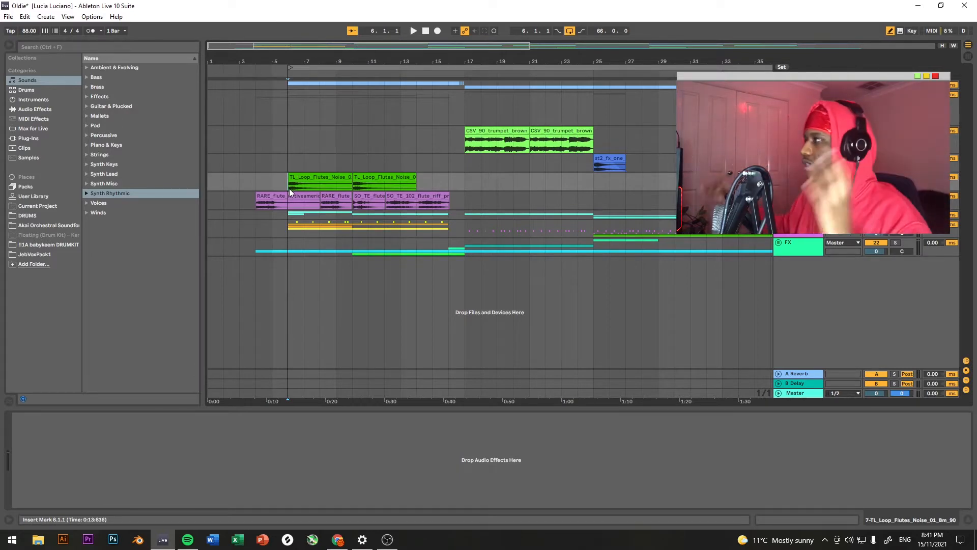
left_click(320, 203)
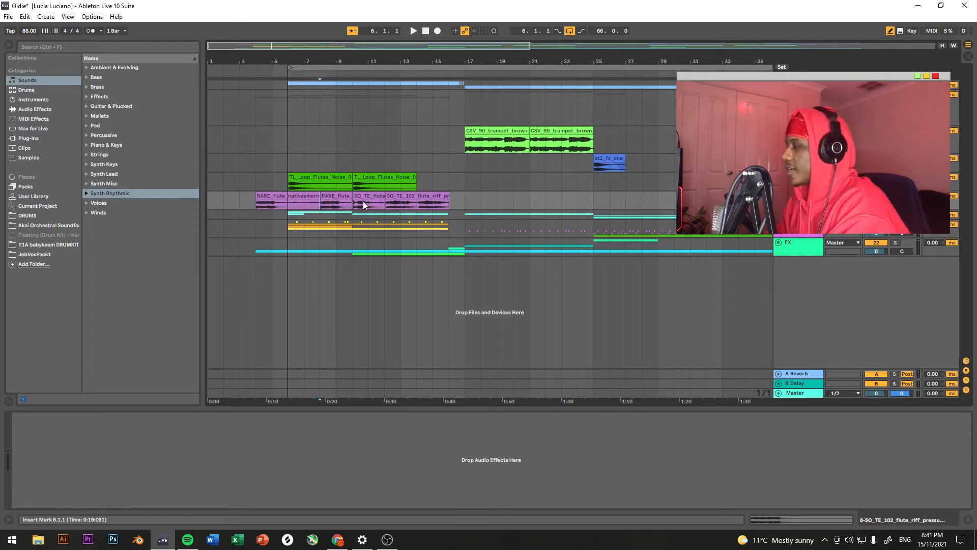
scroll(358, 209, "up", 2)
scroll(357, 209, "down", 2)
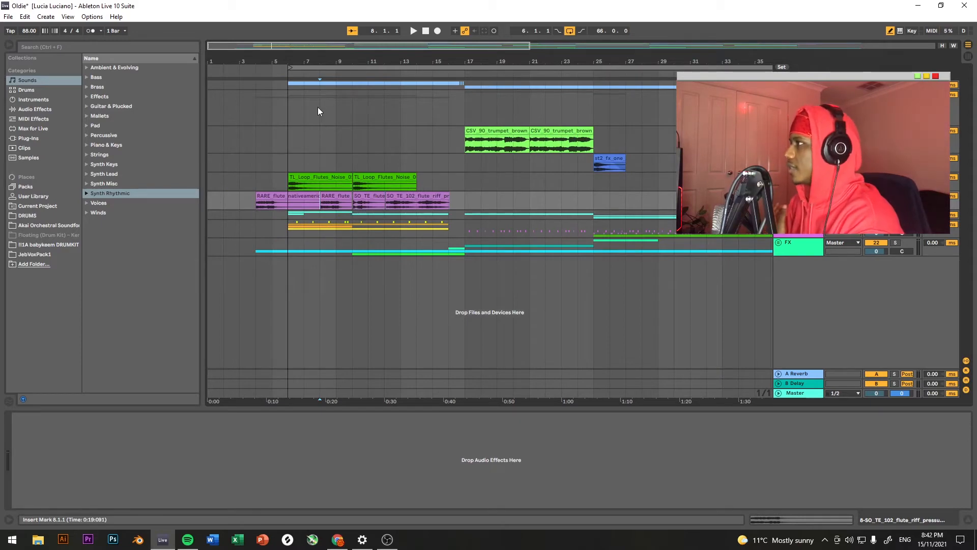
left_click_drag(286, 83, 336, 201)
left_click(382, 118)
left_click(364, 216)
- Play the soloed CSV_90_trumpet_brown_leather_Em loop in the WOODWINDS group from bar 17, stopping after listening
left_click(466, 145)
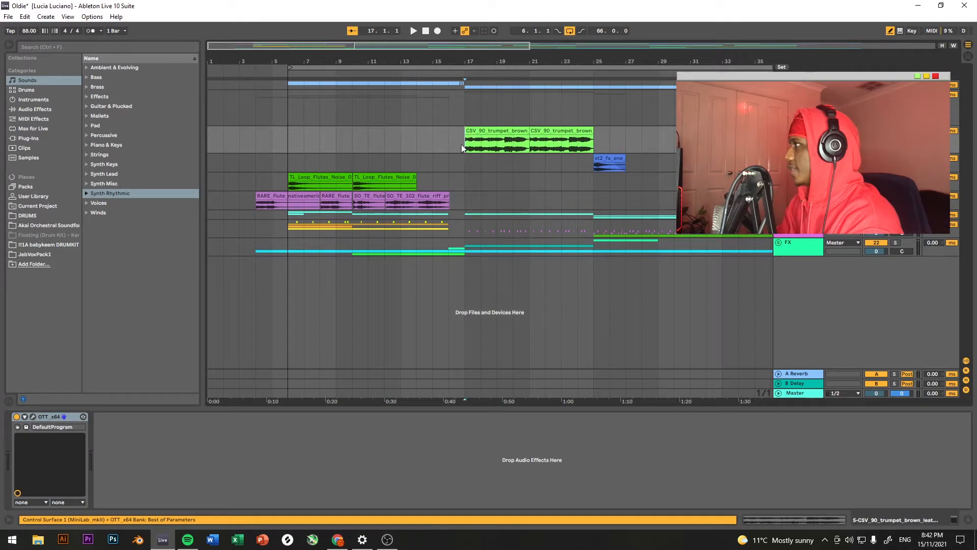
scroll(458, 148, "down", 3)
scroll(325, 150, "up", 5)
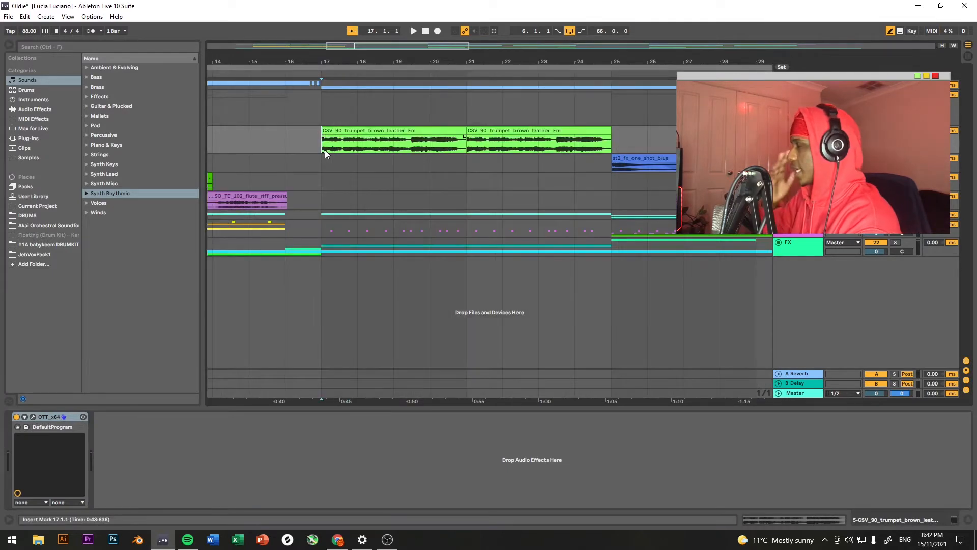
key("space")
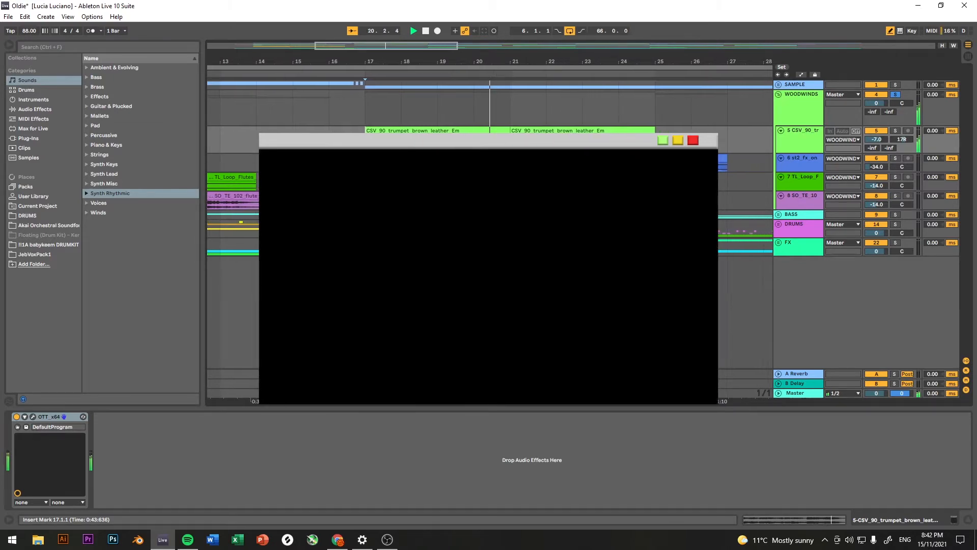
key("space")
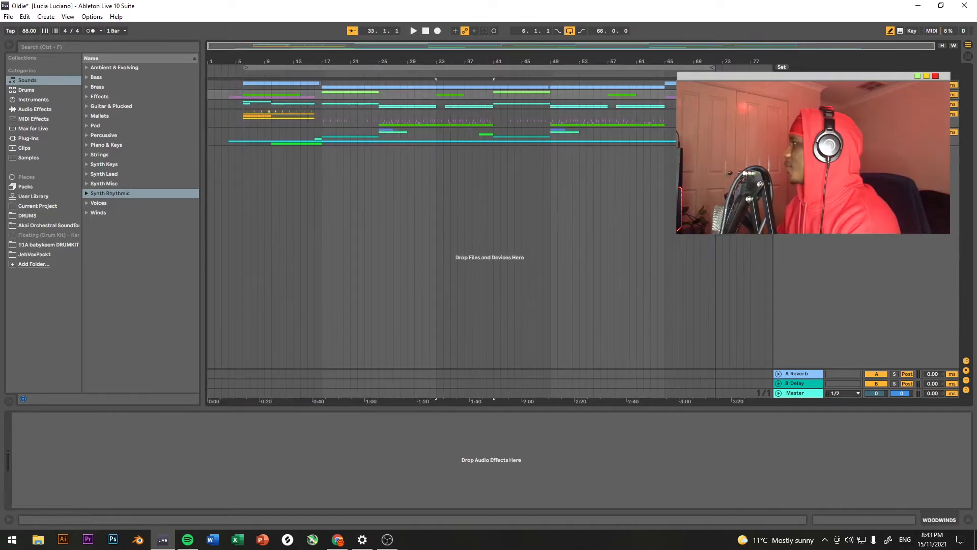
- Unfold the BASS group and view the Scarbee Rickenbacker Bass in Kontakt on track 10, closing its window again
left_click(779, 104)
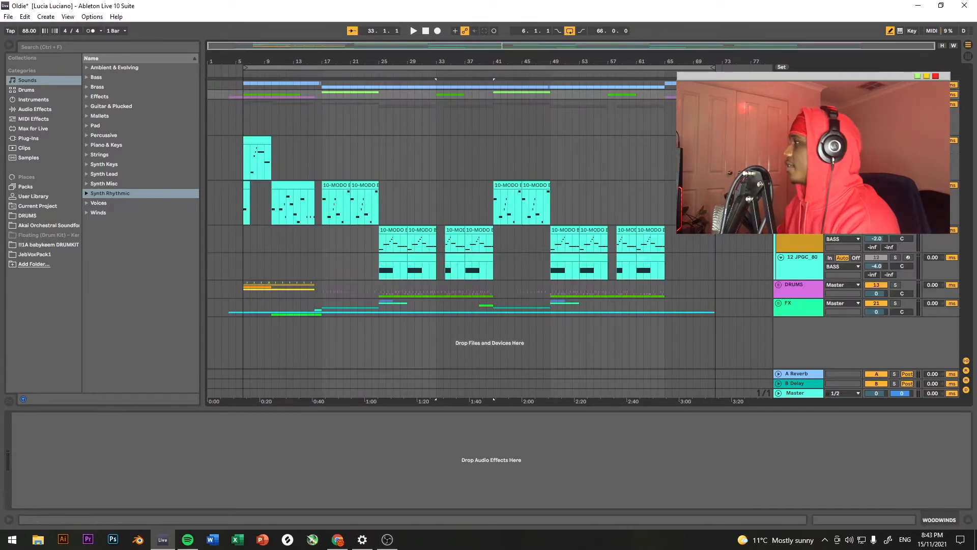
left_click(243, 210)
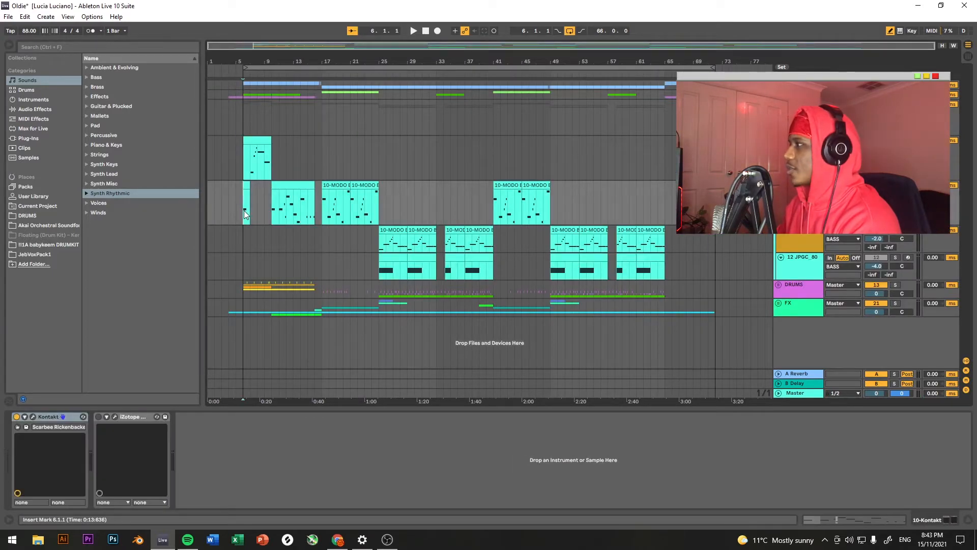
left_click(33, 417)
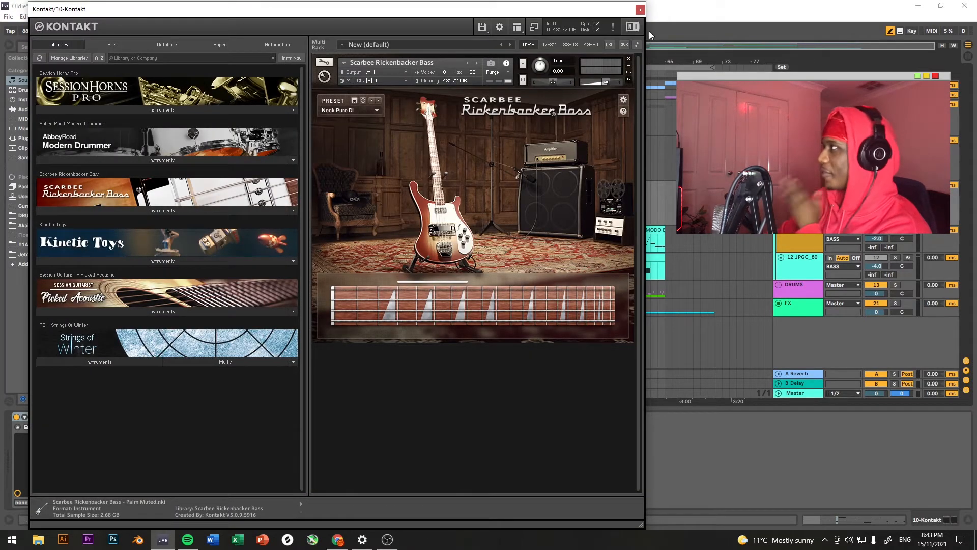
left_click(637, 12)
- View the palm-muted Rickenbacker Bass in Kontakt on track 9, check its preset list, and close the window
left_click(33, 417)
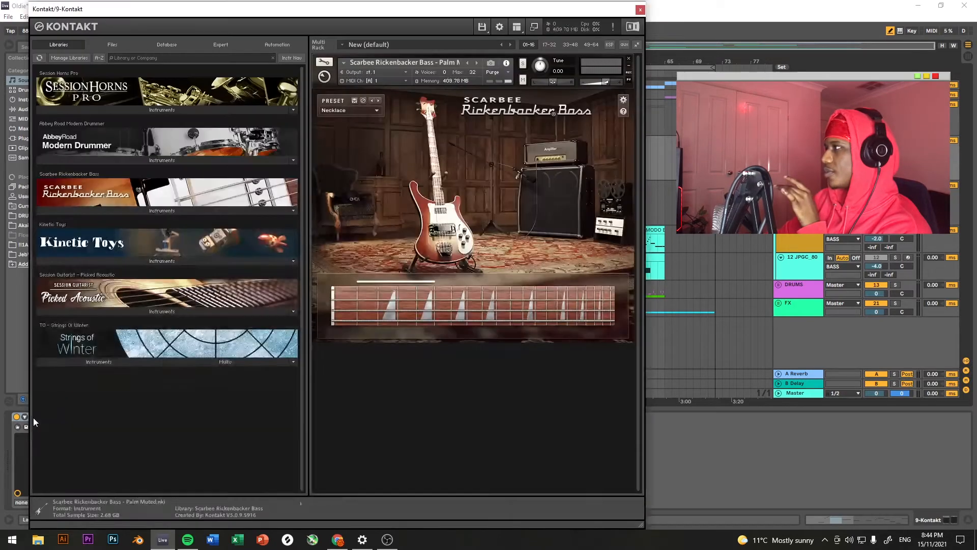
left_click(377, 110)
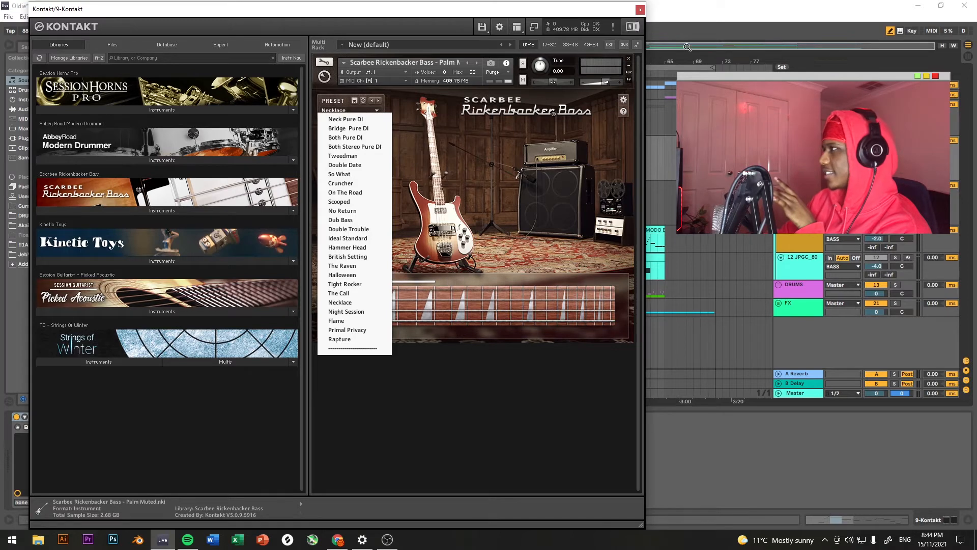
left_click(640, 9)
- Reopen Kontakt on track 10 to check which Rickenbacker Bass preset it uses, and close the window
left_click(258, 203)
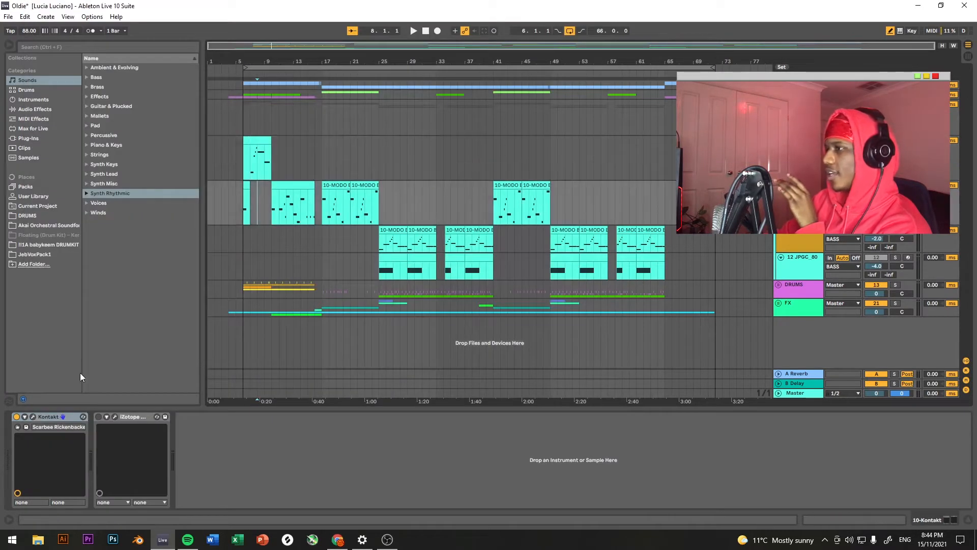
left_click(33, 417)
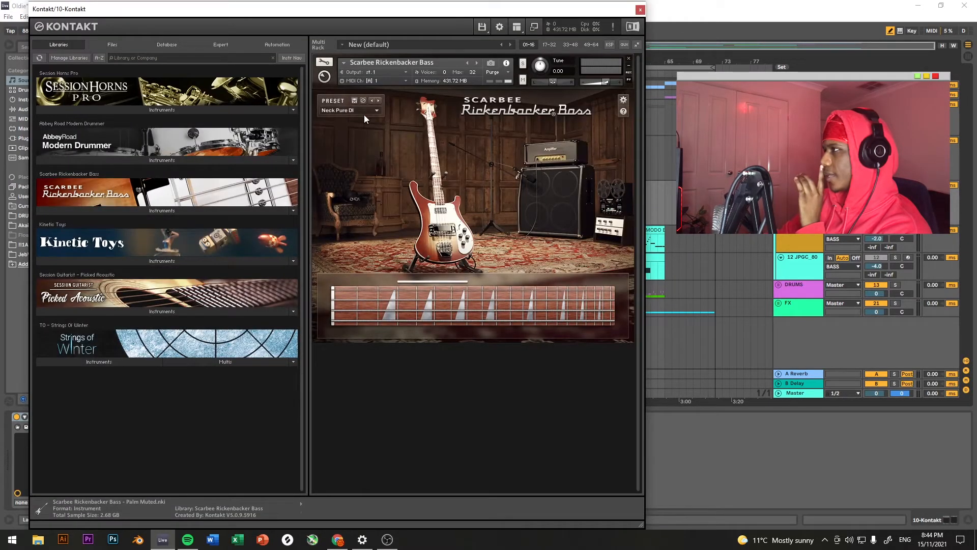
left_click(641, 10)
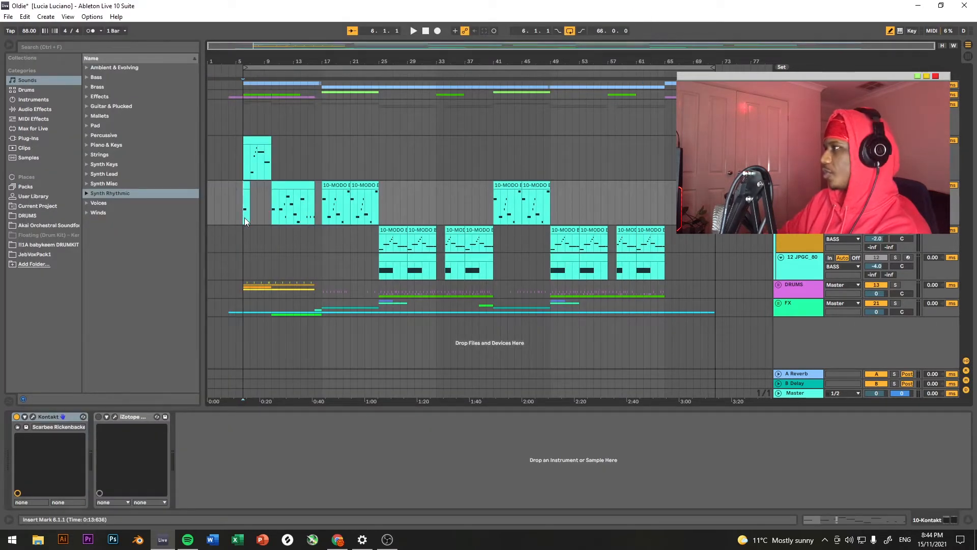
- Play the intro bass from bar 6 and examine how its clips alternate between the two Kontakt tracks
scroll(244, 218, "up", 3)
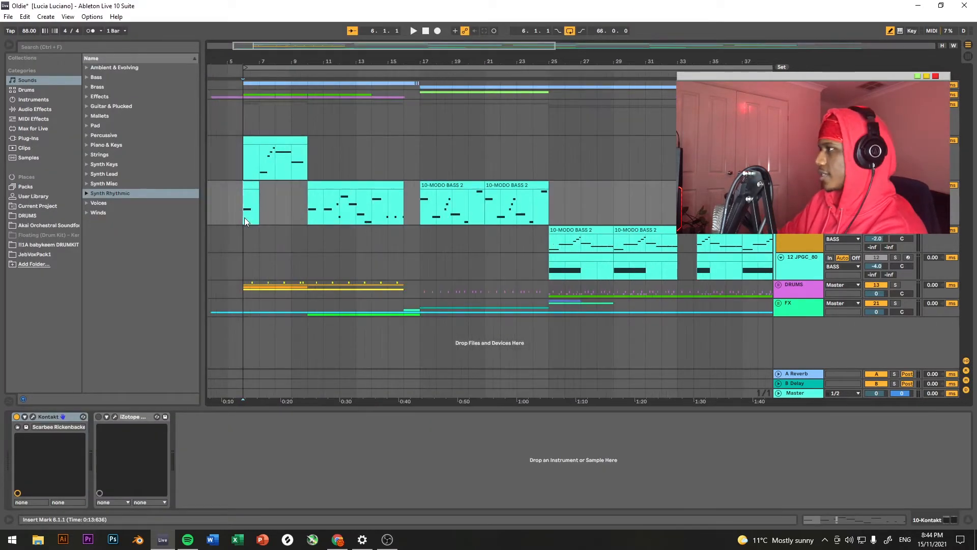
key("space")
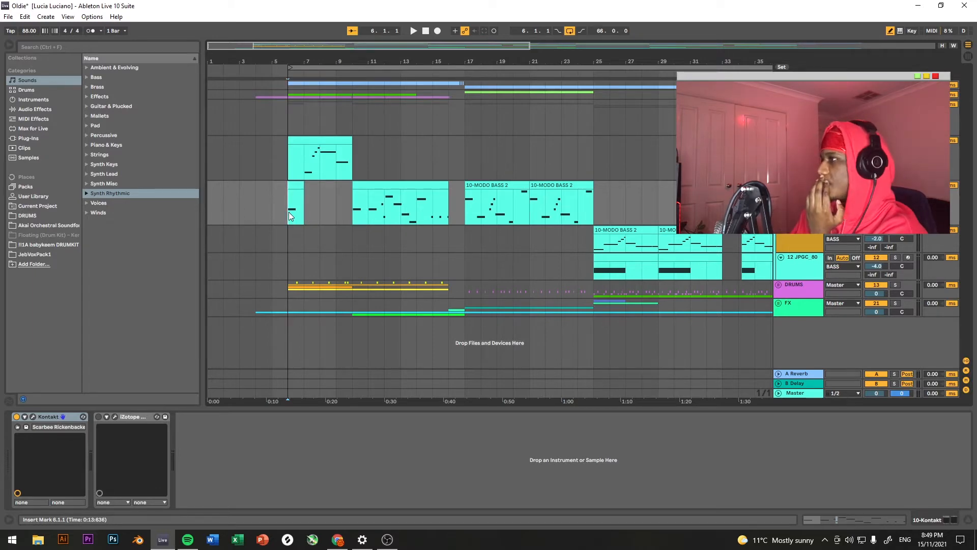
left_click(305, 170)
left_click(302, 208)
left_click(308, 170)
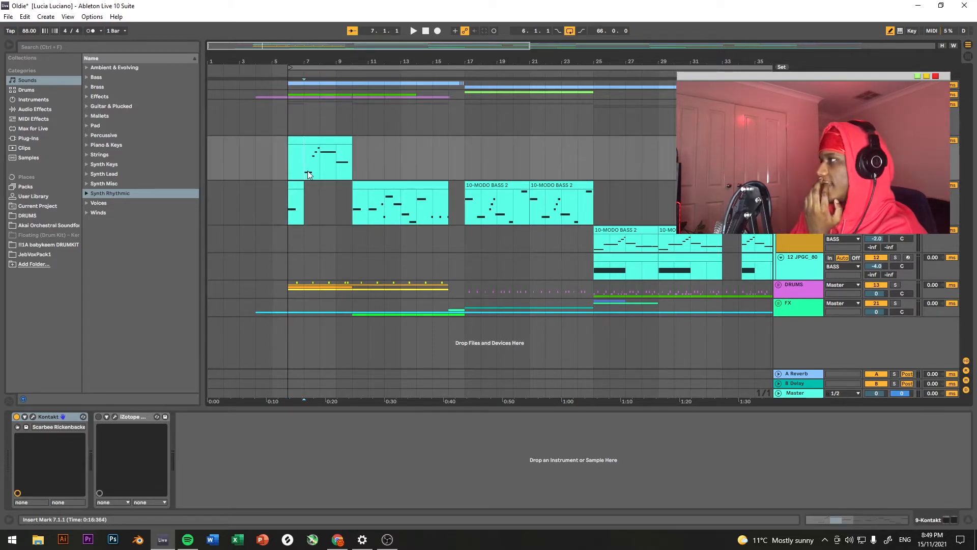
left_click(349, 176)
left_click(432, 250)
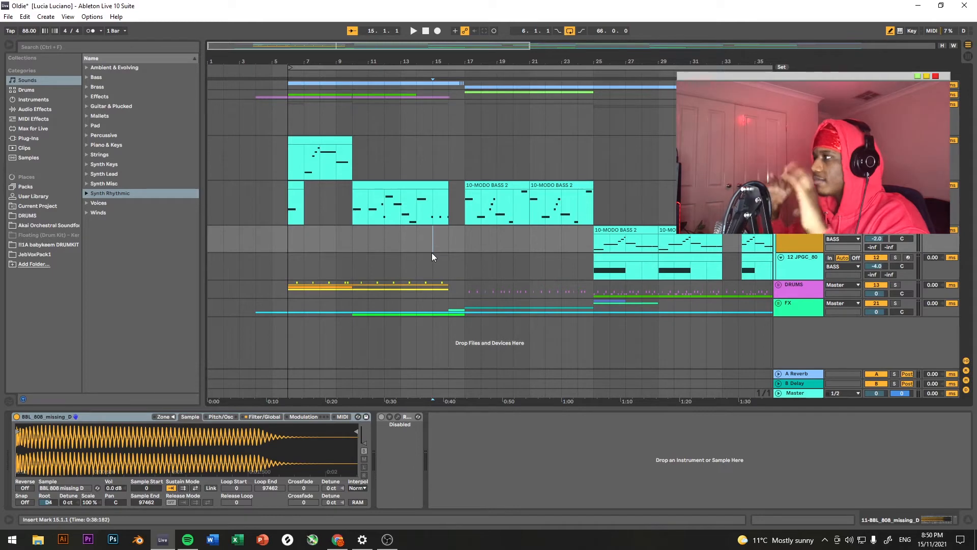
- Play the 10-MODO BASS 2 clips from bar 17 and compare them with the intro bass clips
left_click(371, 191)
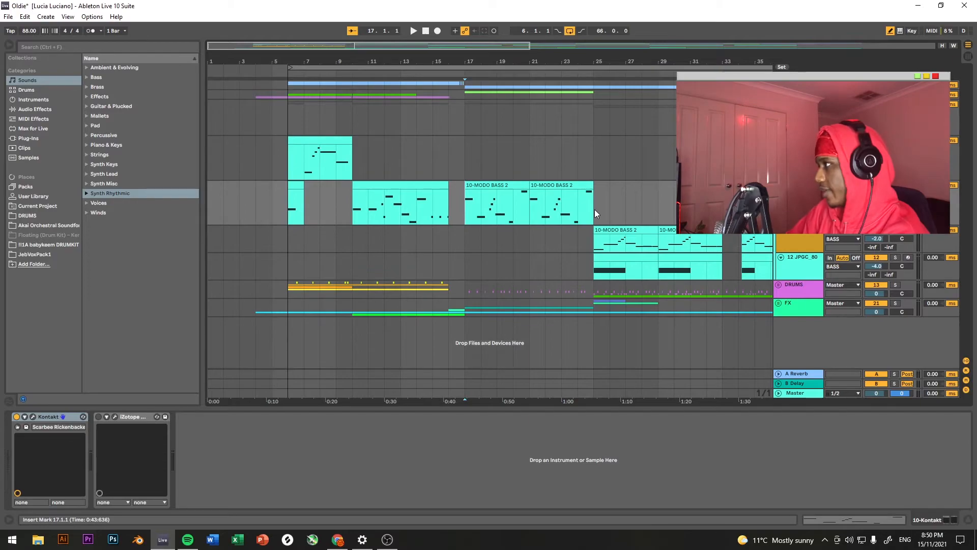
key("space")
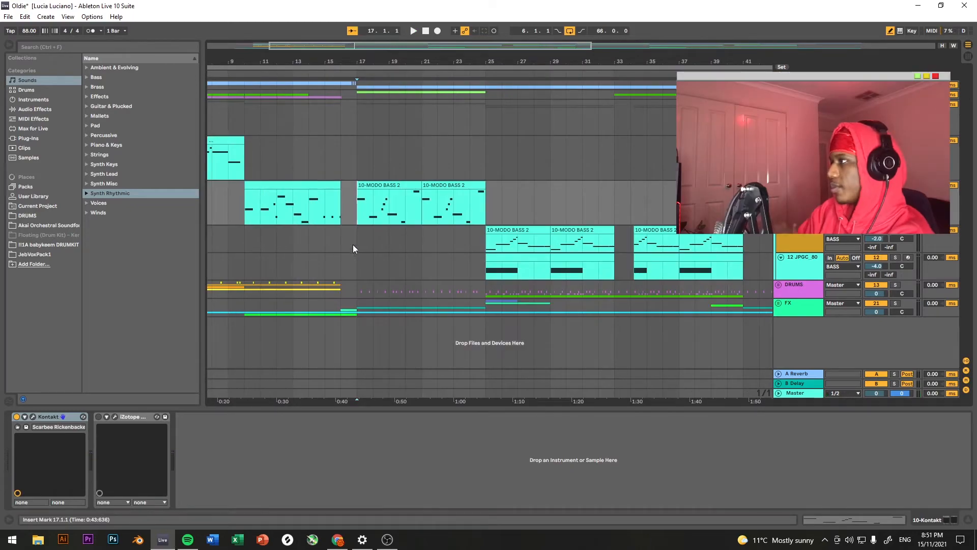
scroll(243, 187, "left", 3)
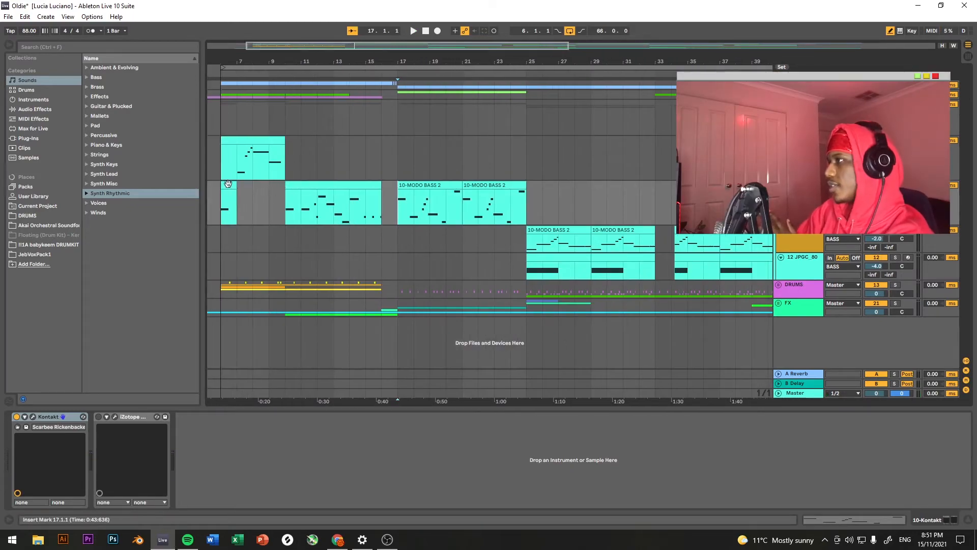
scroll(380, 195, "right", 3)
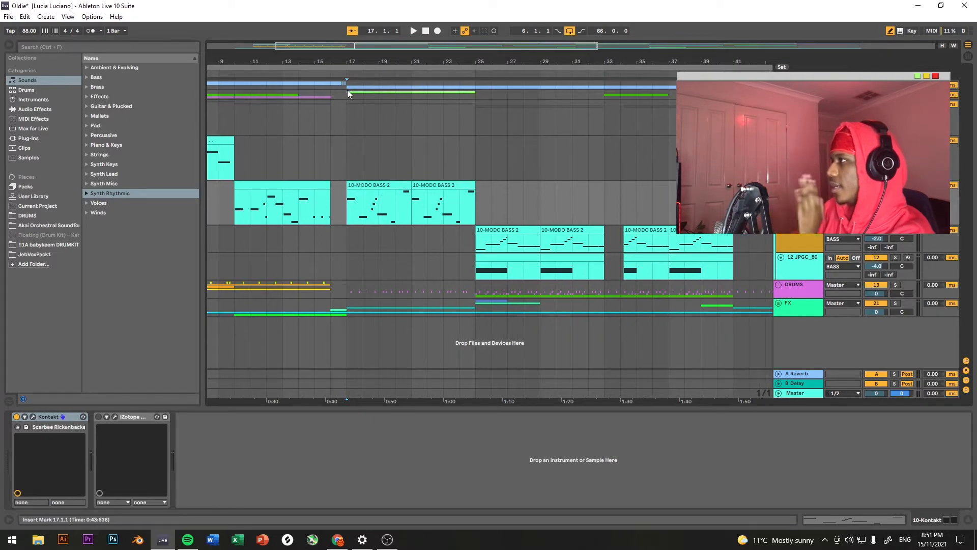
- Examine the sample section from bar 17 to bar 25, ending on the Kontakt bass track at bar 25
left_click_drag(347, 87, 476, 91)
left_click(460, 151)
left_click(470, 216)
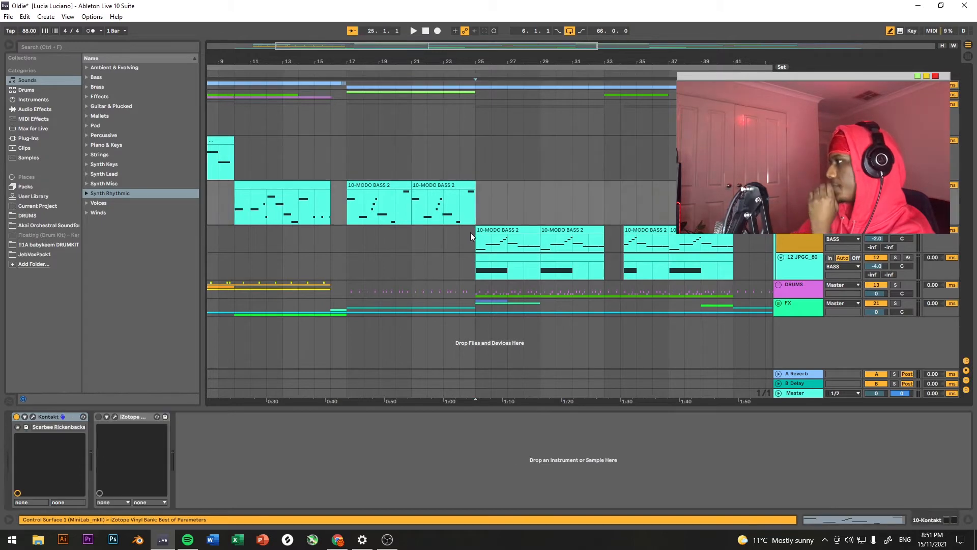
- Inspect the samples behind the two 808 tracks at bar 25, BBL 808 missing D and JPGC 808 milky D
left_click(471, 235)
scroll(474, 236, "down", 3)
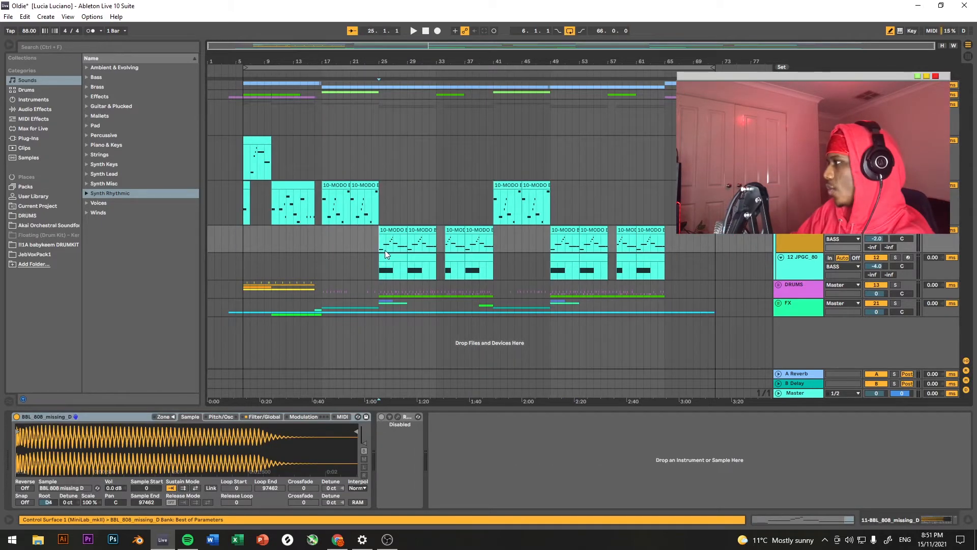
scroll(372, 296, "up", 3)
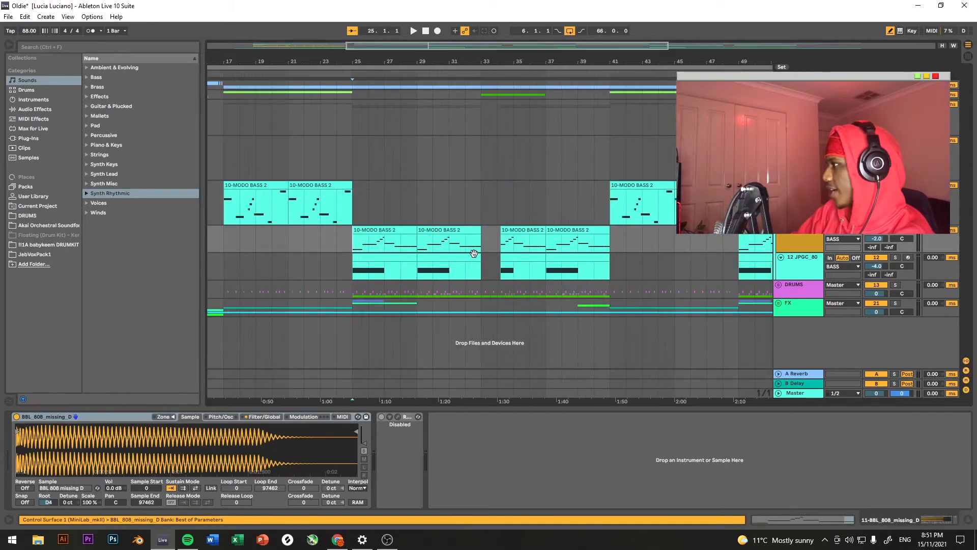
left_click(350, 274)
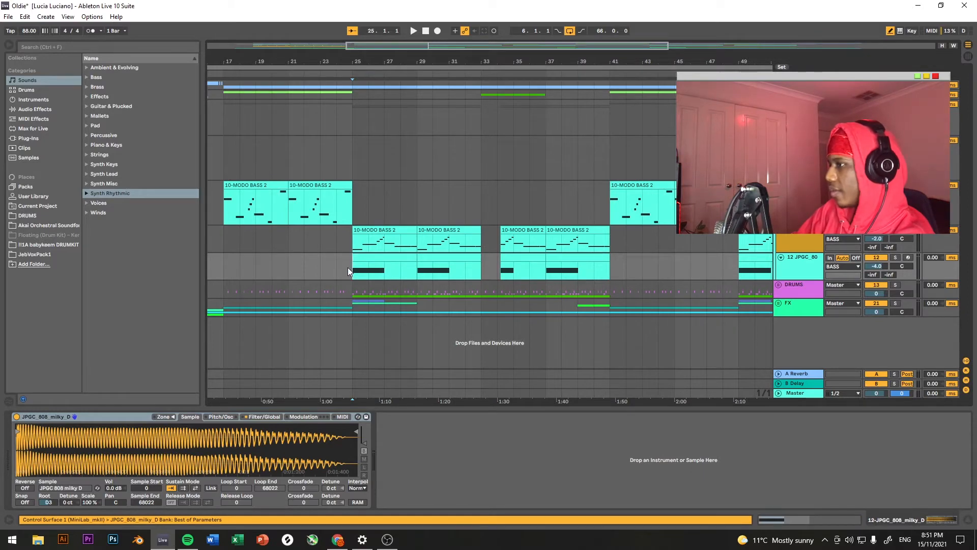
left_click(355, 250)
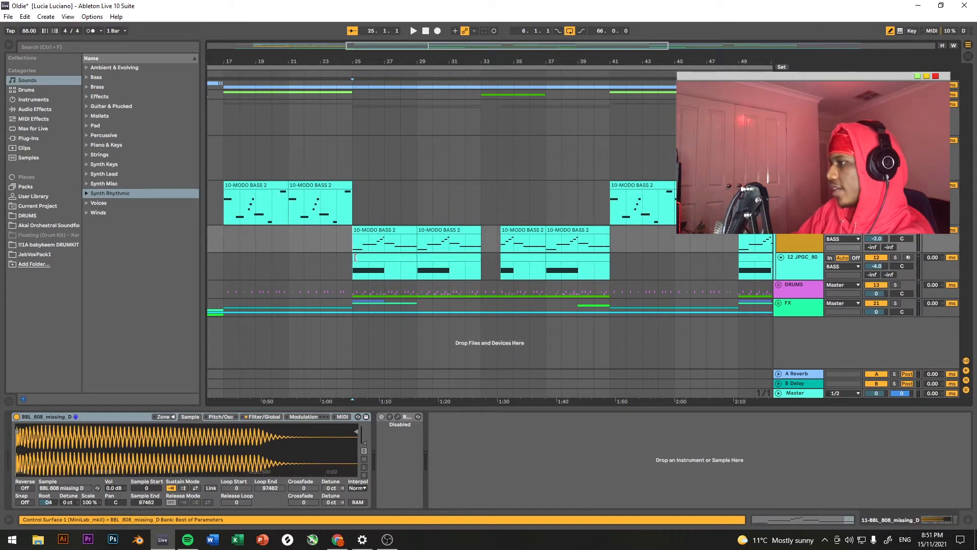
- Mark the BBL 808 clips from bar 25 to bar 34, and play the bass section from bar 25
left_click_drag(355, 247, 443, 246)
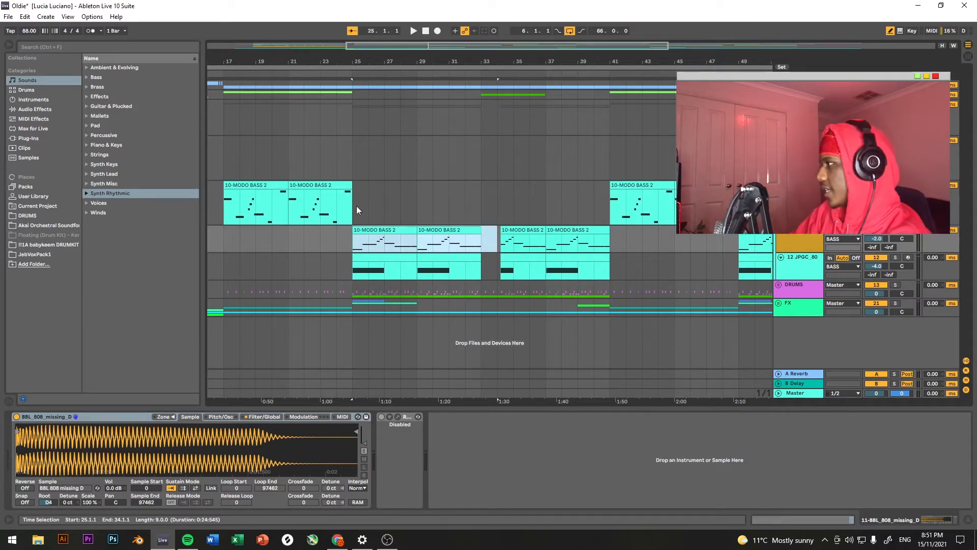
left_click(350, 250)
key("space")
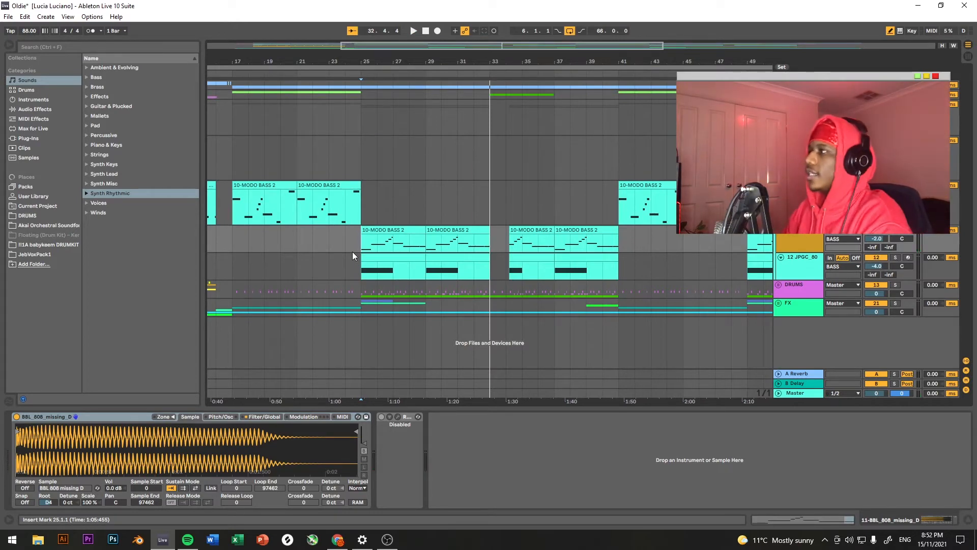
- Compare the Kontakt bass at bar 17 with the two 808 layers at bar 25, and check the DRUMS group there
left_click(228, 218)
left_click(364, 250)
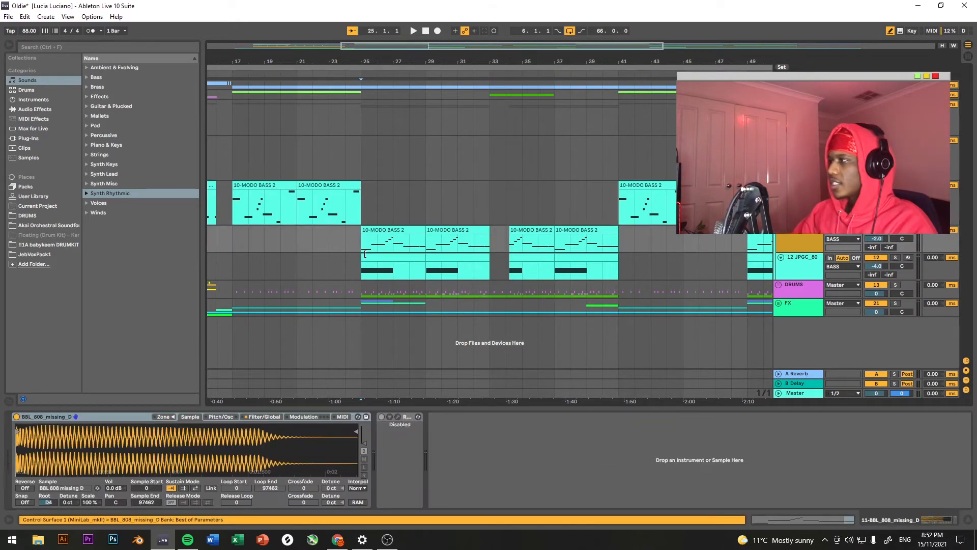
left_click(359, 269)
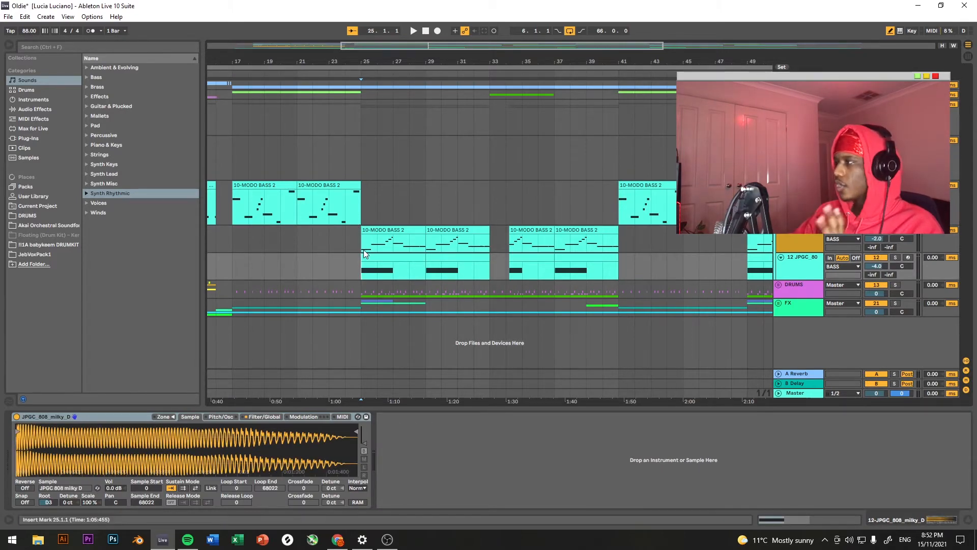
left_click_drag(361, 272, 408, 268)
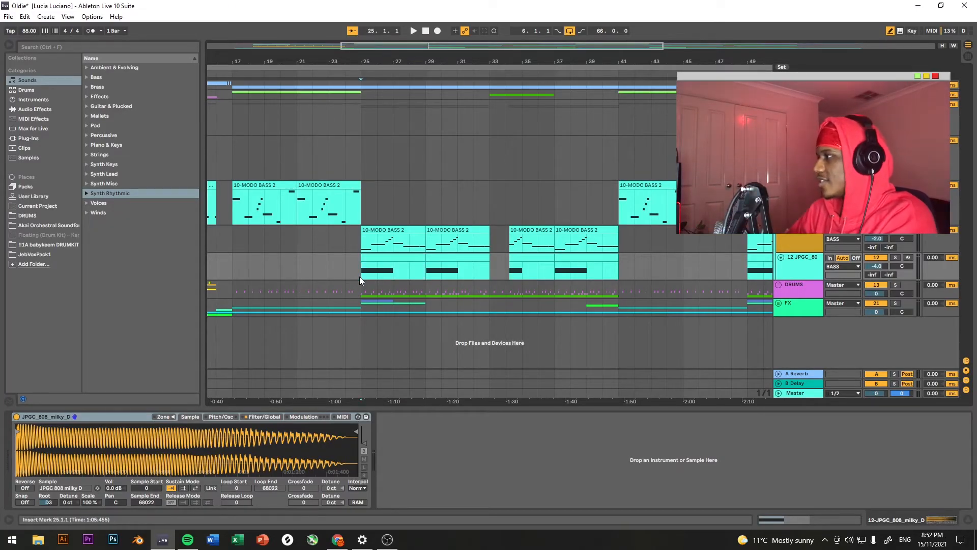
left_click(366, 289)
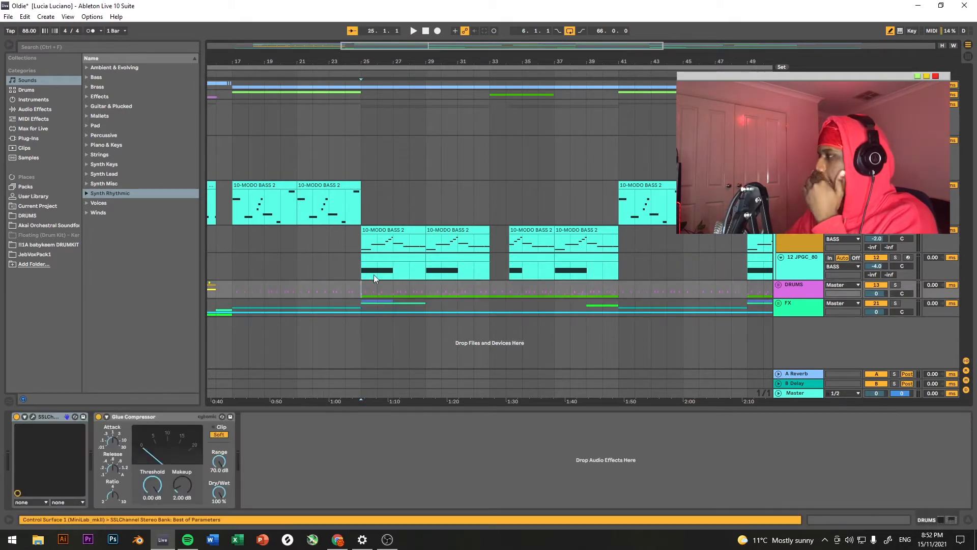
- Switch repeatedly between the BBL 808 missing D and JPGC 808 milky D clips at bar 25 to compare the layered 808s
scroll(373, 254, "left", 2)
left_click(466, 251)
left_click(467, 271)
left_click(459, 245)
left_click(467, 275)
left_click(463, 247)
left_click(463, 273)
left_click(461, 248)
left_click(461, 271)
left_click(461, 248)
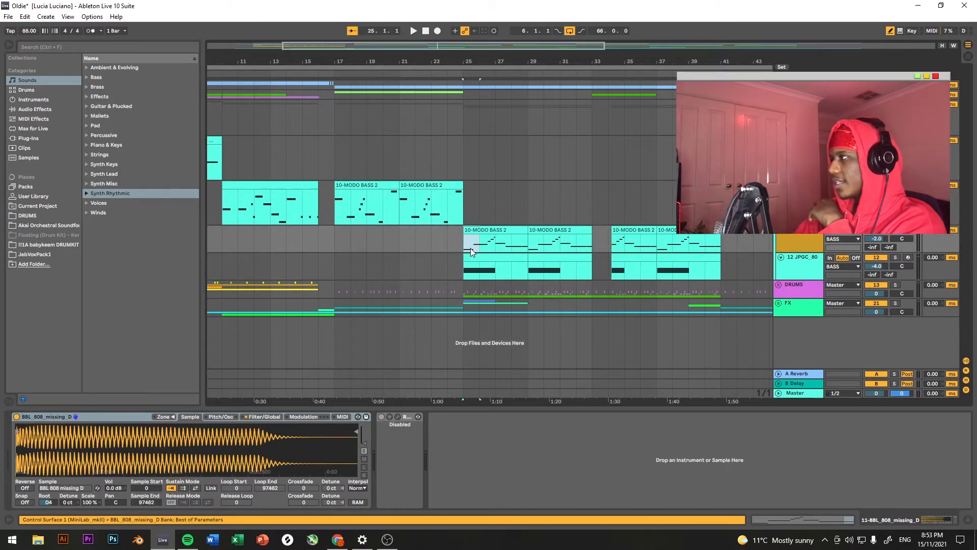
- Check the JPGC 808 milky D layer and mark both 808 tracks' clips from bar 25 to bar 35
left_click(458, 269)
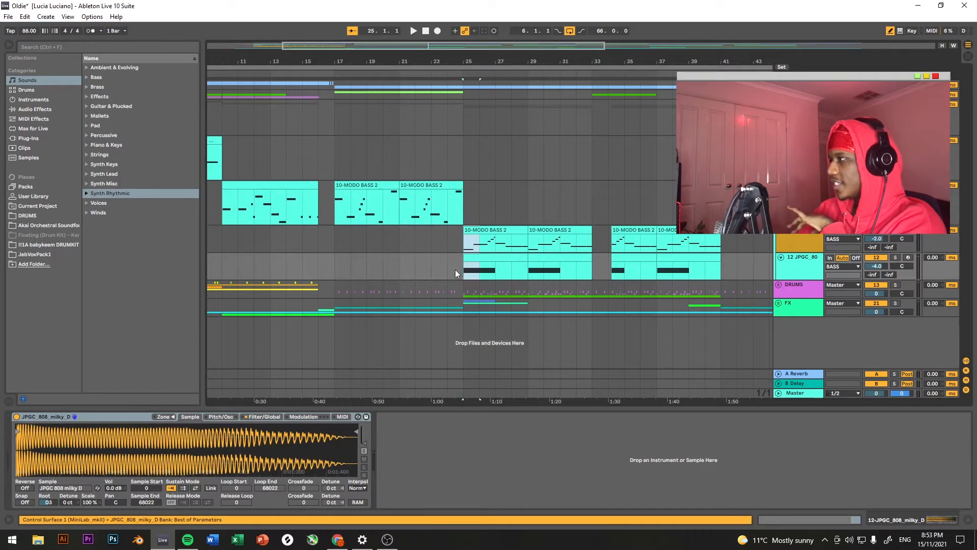
left_click(541, 279)
left_click(527, 289)
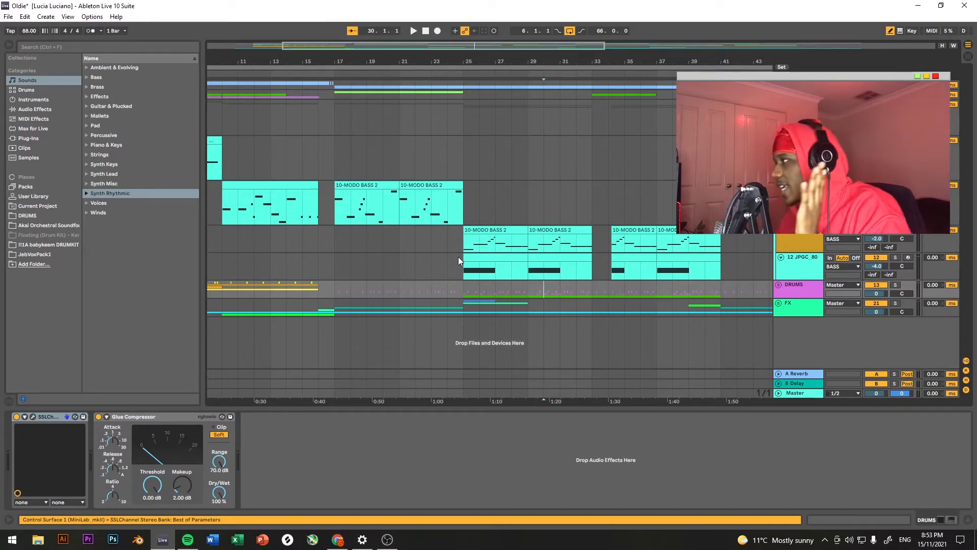
left_click_drag(465, 247, 631, 265)
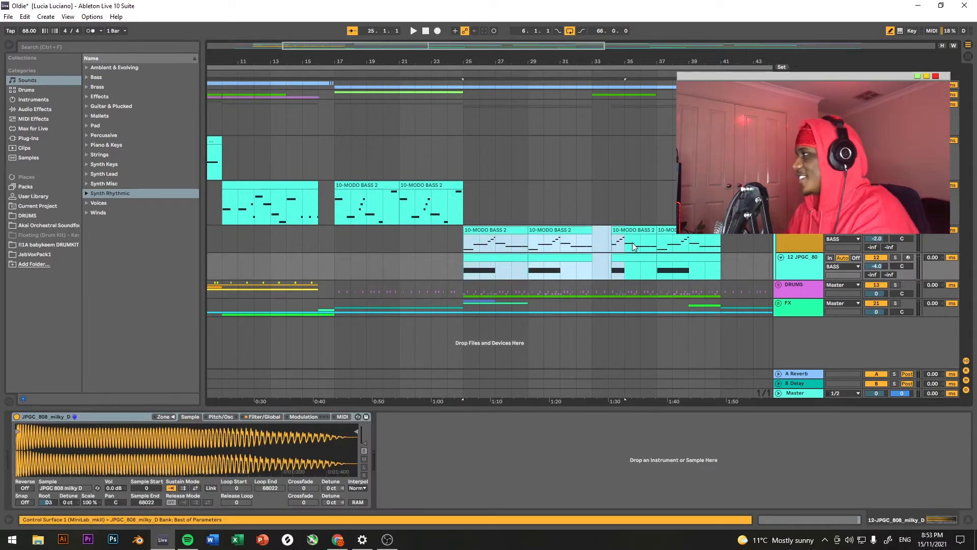
- Survey where the 808 and Kontakt bass clips alternate across the whole arrangement, around bar 41
scroll(631, 246, "down", 3)
left_click(520, 264)
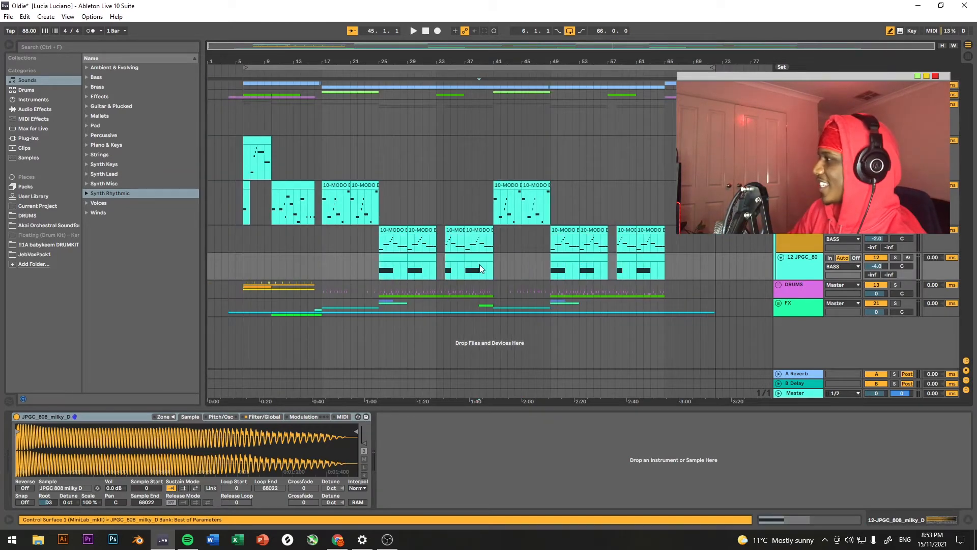
left_click(481, 264)
scroll(423, 262, "up", 3)
scroll(432, 263, "down", 3)
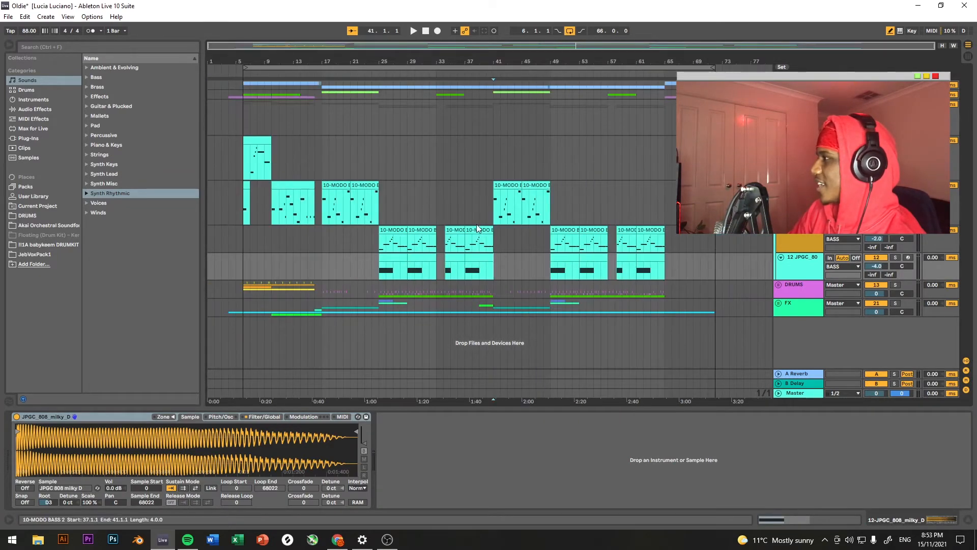
left_click(494, 212)
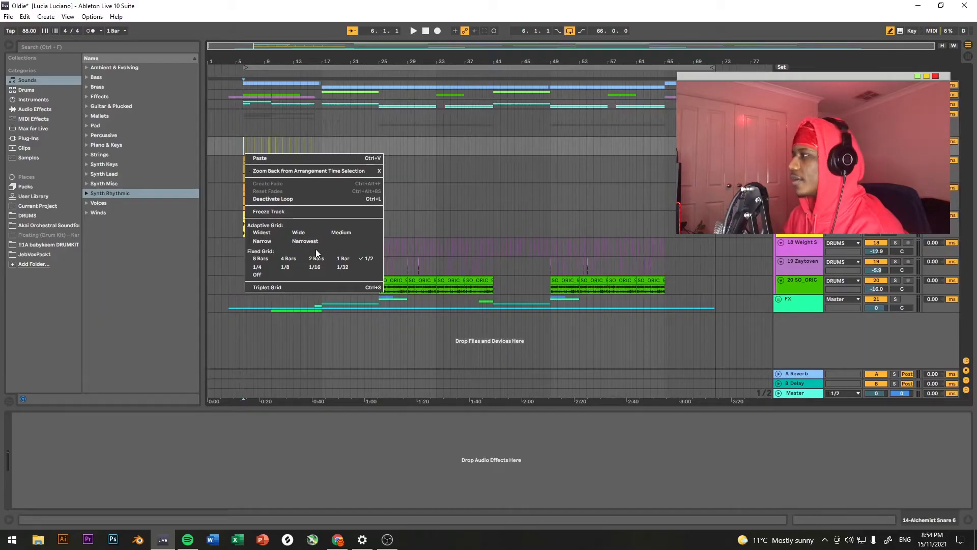
- Set the arrangement's fixed grid to 1 Bar and play the intro drums
key("Escape")
key("z")
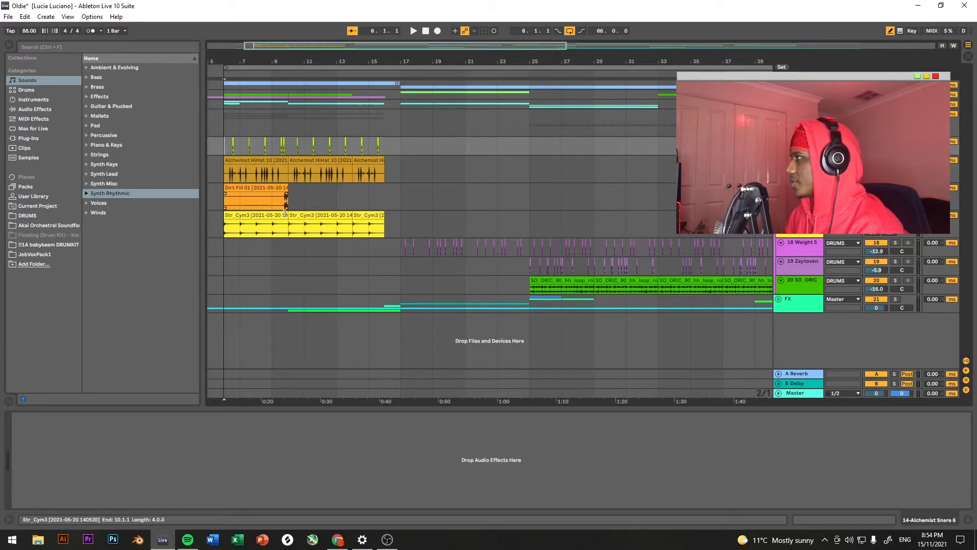
right_click(291, 156)
left_click(389, 259)
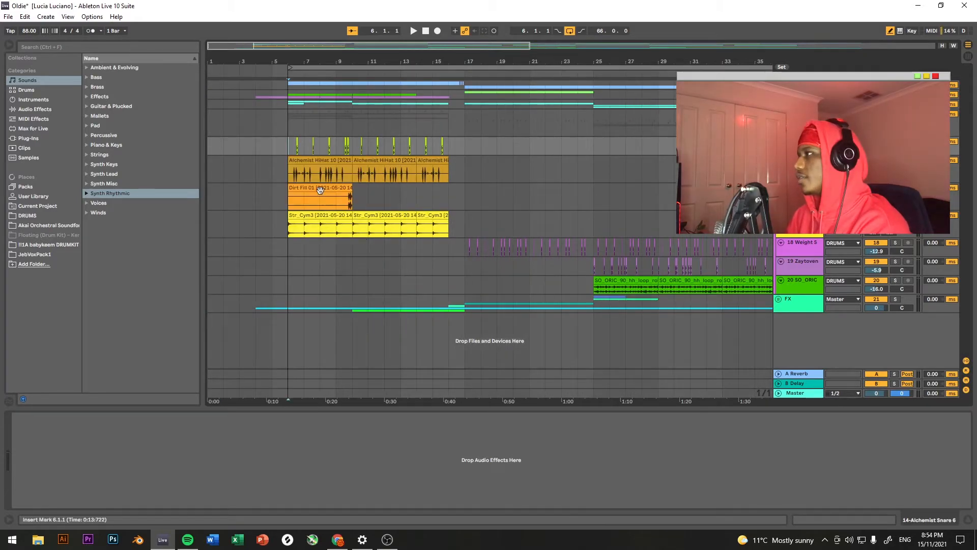
left_click(287, 172)
key("space")
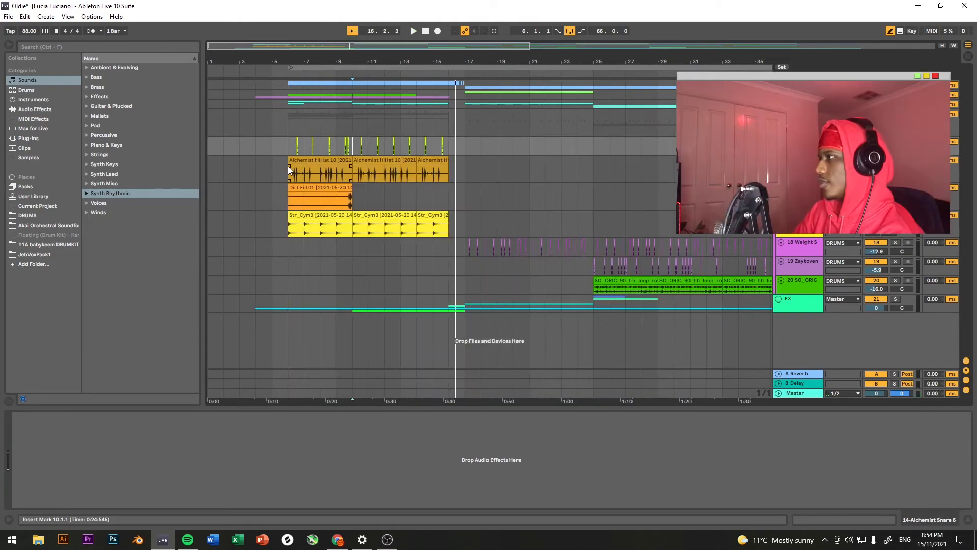
- Inspect the Str_Cym3, Alchemist HiHat 10, Alchemist Snare and Dirt Fill clips of the intro from bar 6
left_click(286, 230)
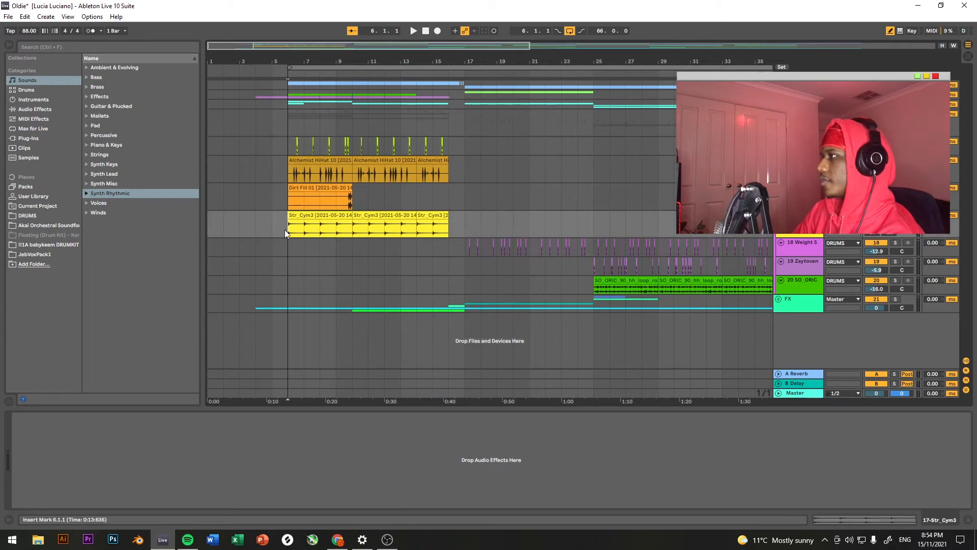
scroll(286, 230, "up", 5)
left_click_drag(288, 230, 365, 231)
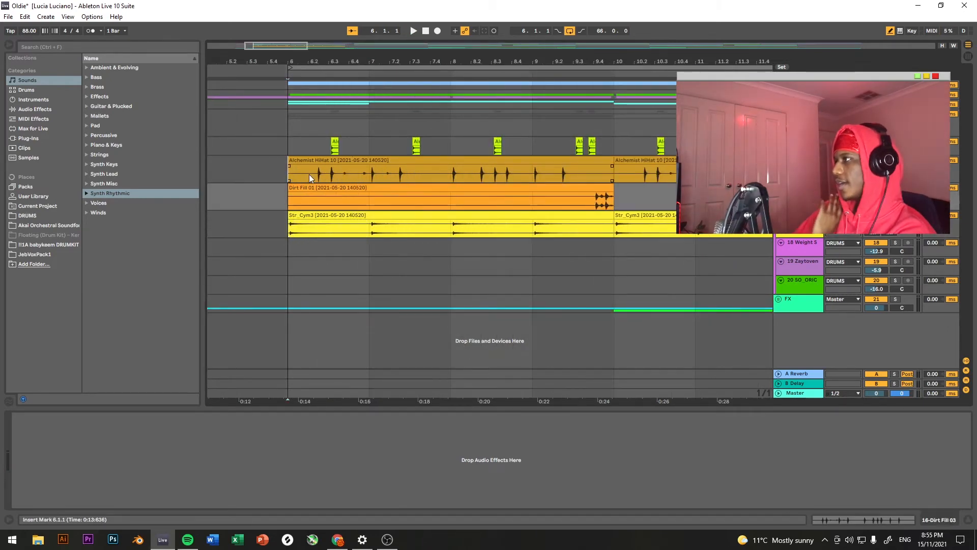
left_click(362, 176)
left_click(331, 146)
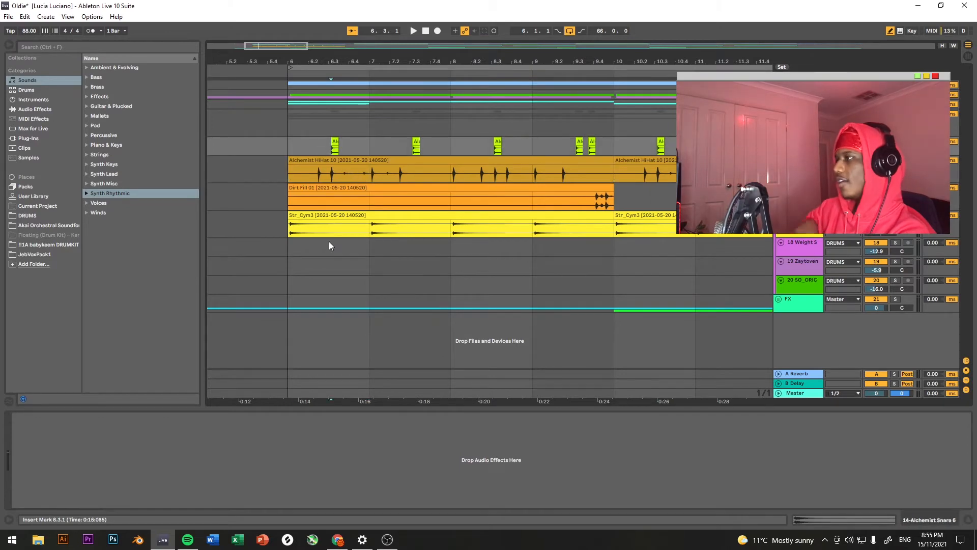
left_click(545, 198)
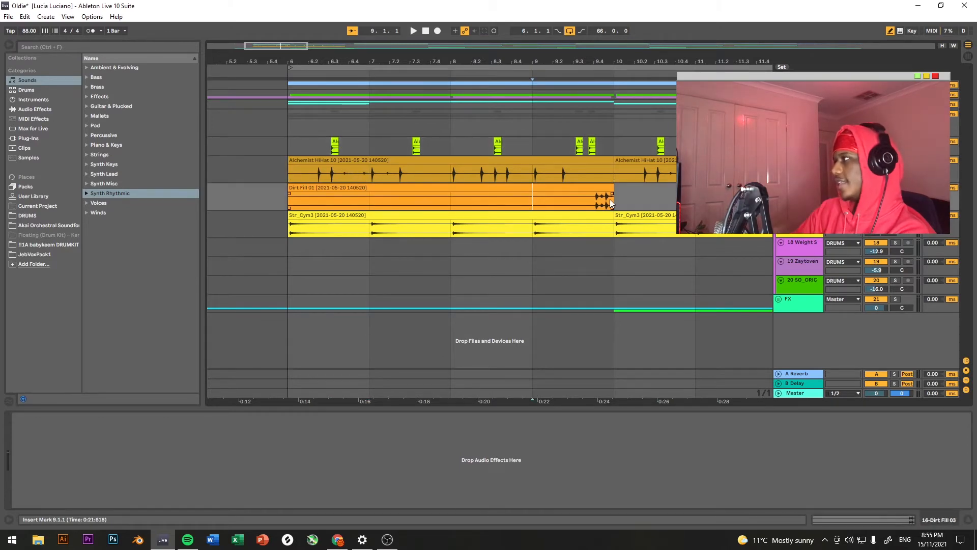
scroll(544, 204, "down", 2)
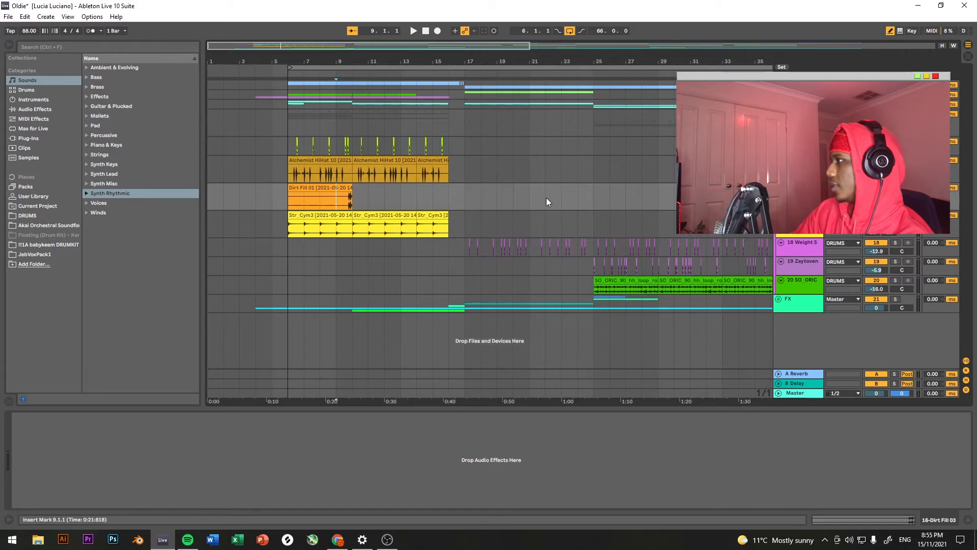
- Mark the intro from bar 6 to bar 17, first across all the groups and again on the four drum tracks
left_click_drag(465, 224, 482, 90)
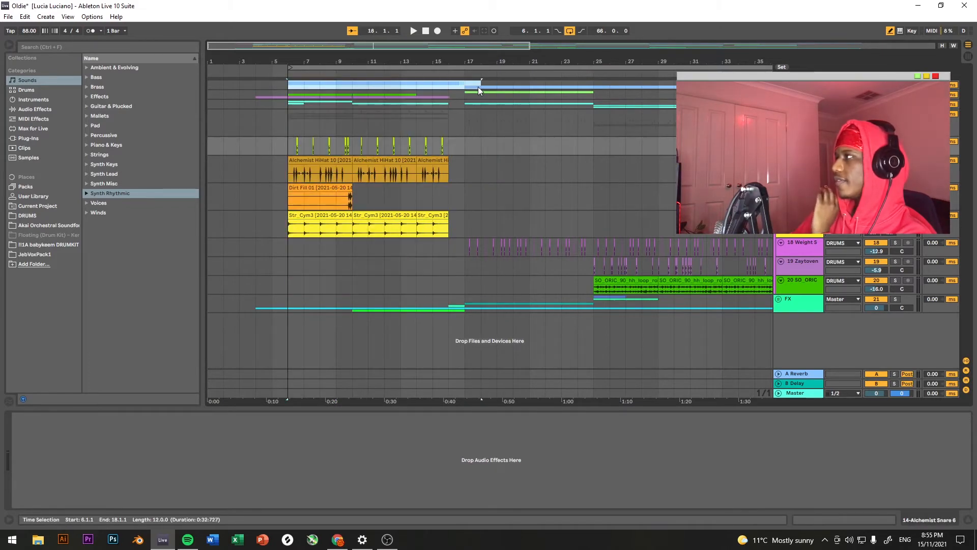
left_click(435, 150)
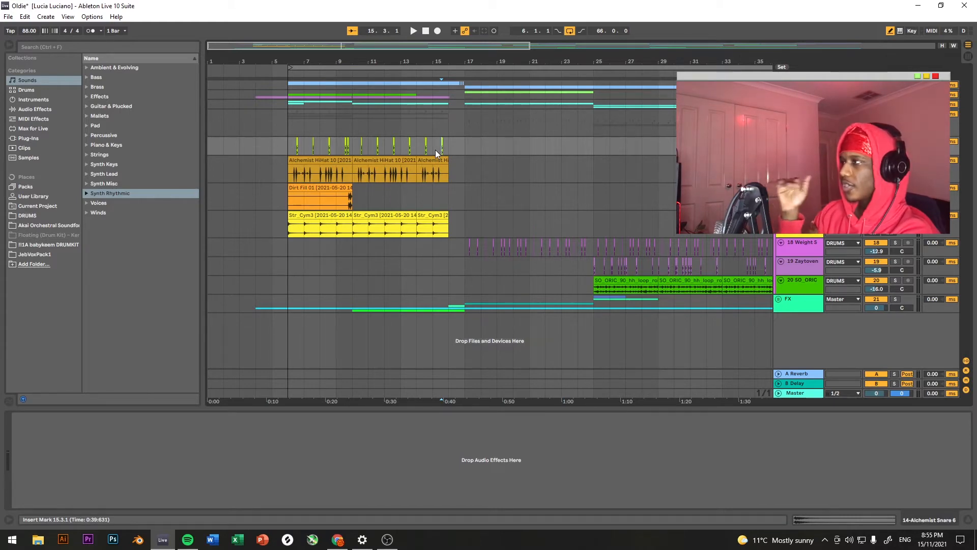
left_click_drag(281, 140, 466, 224)
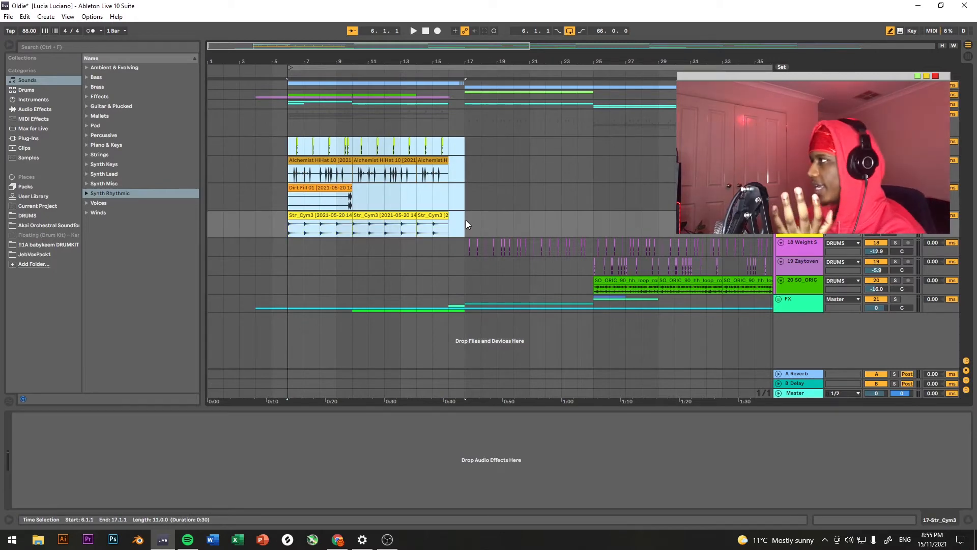
left_click_drag(291, 95, 460, 227)
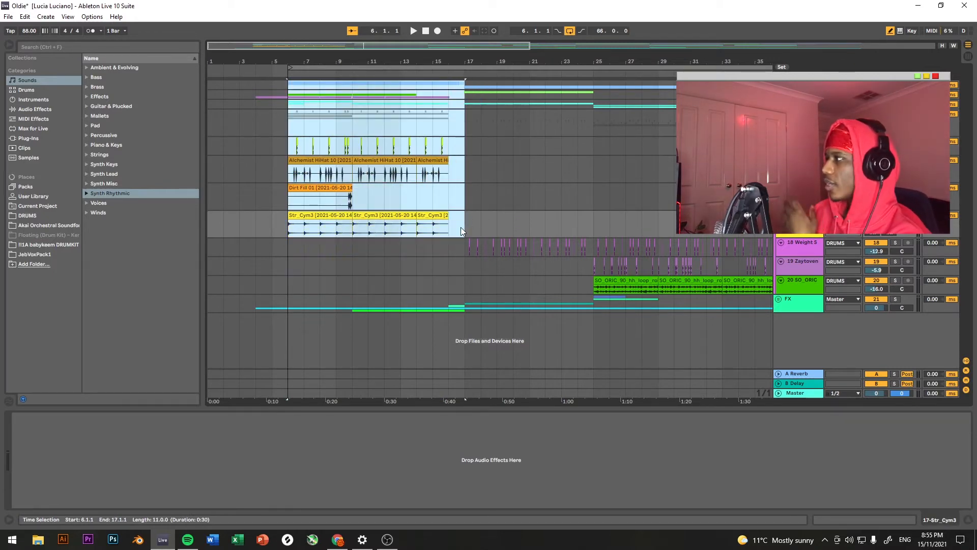
left_click(460, 227)
left_click_drag(291, 145, 471, 228)
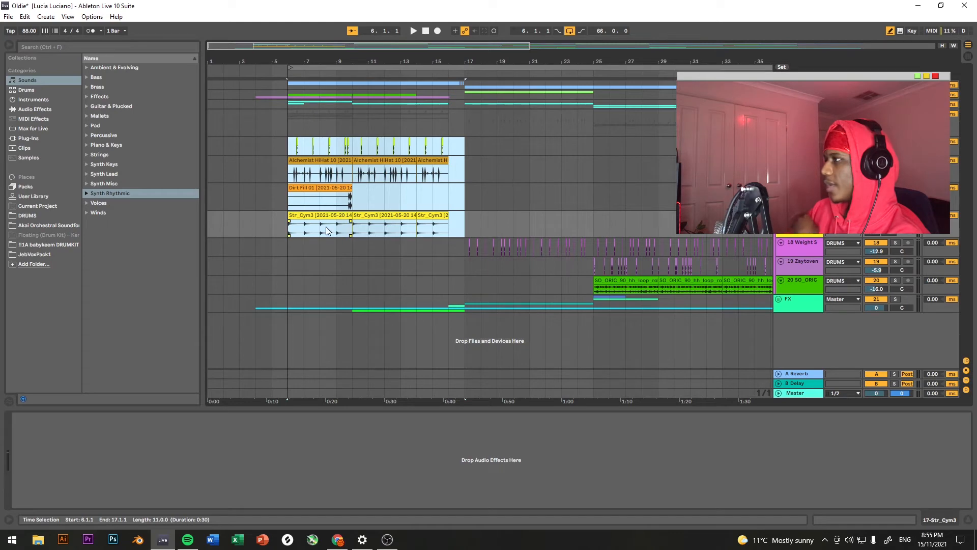
- Check the sample at bar 6 and the dirt fill's end, and mark the intro drum clips up to bar 16
left_click(288, 83)
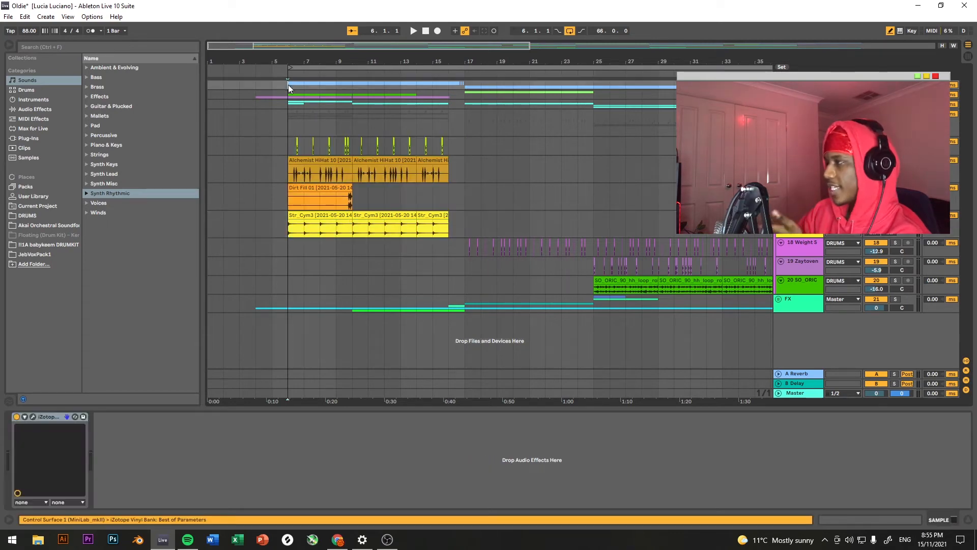
left_click_drag(291, 226, 469, 227)
left_click_drag(323, 197, 362, 195)
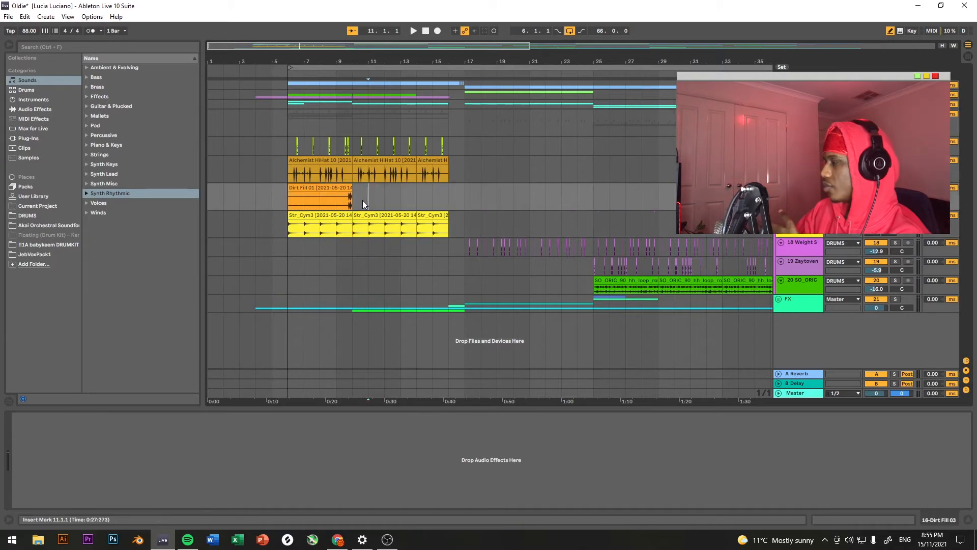
left_click_drag(290, 227, 453, 142)
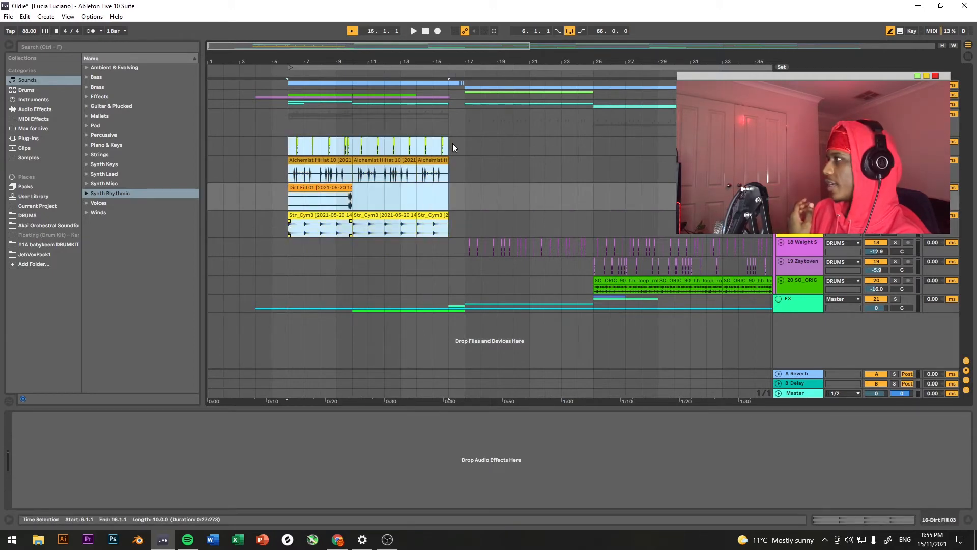
- Mark the second part of the intro across all layers from bar 10 to bar 17
left_click(353, 169)
left_click_drag(353, 85, 460, 225)
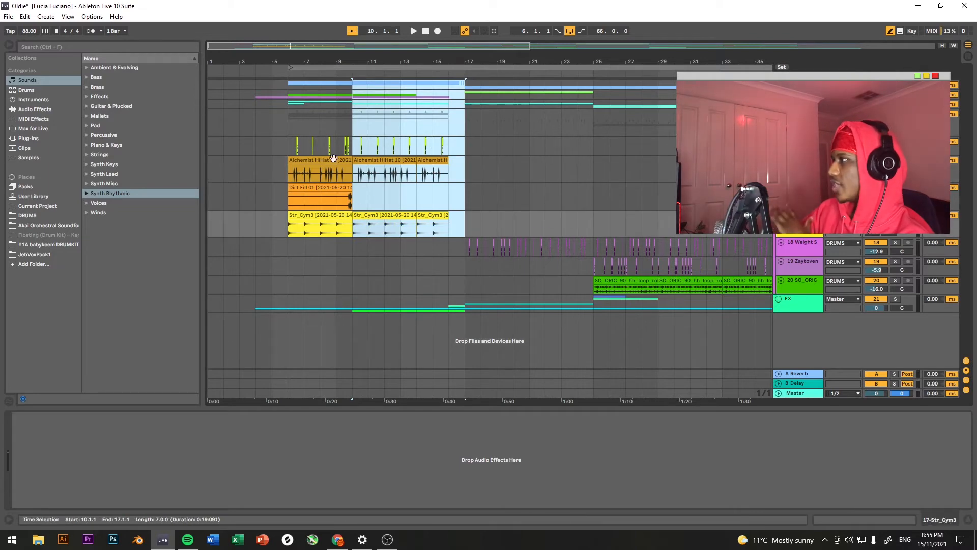
left_click_drag(353, 97, 476, 234)
left_click(476, 234)
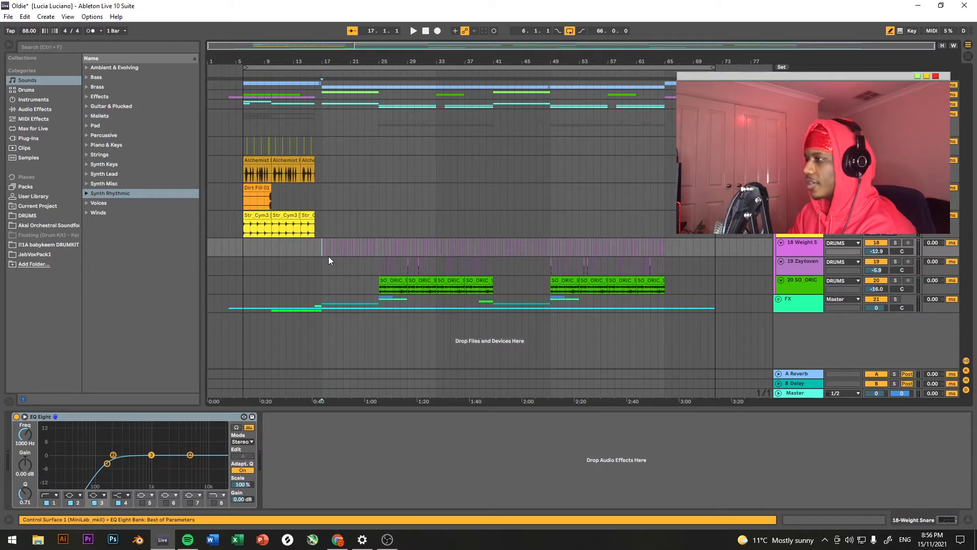
- Examine the Weight Snare, Zaytoven Kick and SO_ORIC hi-hat loop tracks around the bar 25 section
left_click(350, 278)
scroll(306, 274, "up", 3)
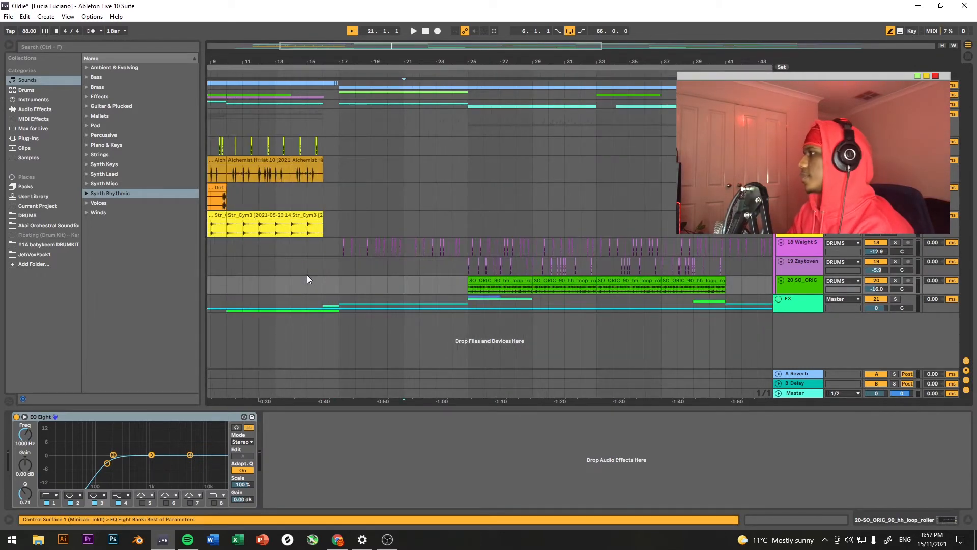
left_click(336, 249)
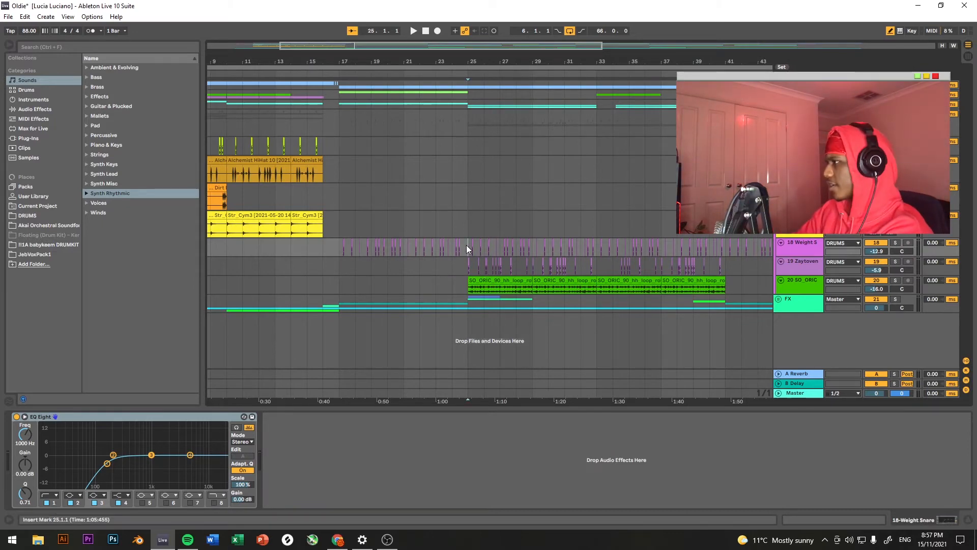
scroll(280, 254, "right", 5)
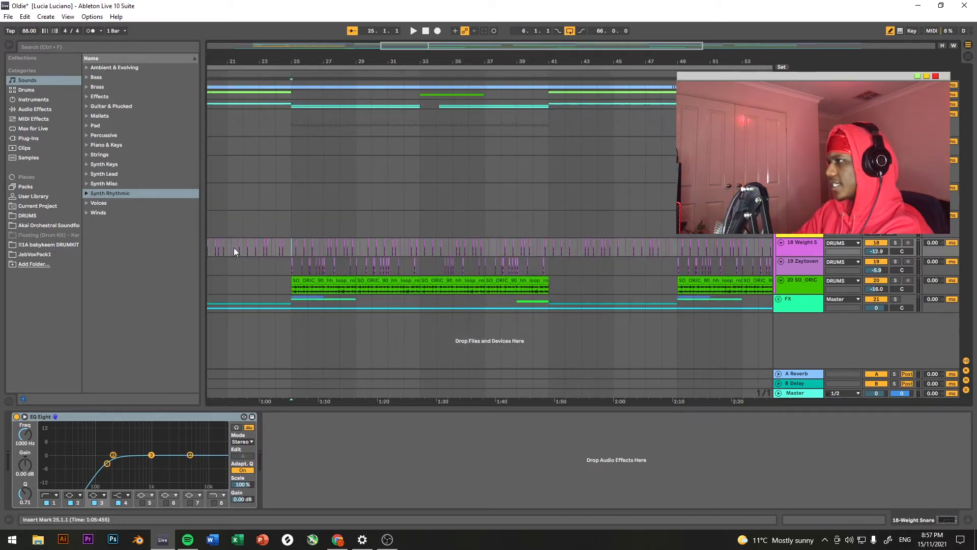
scroll(233, 248, "left", 3)
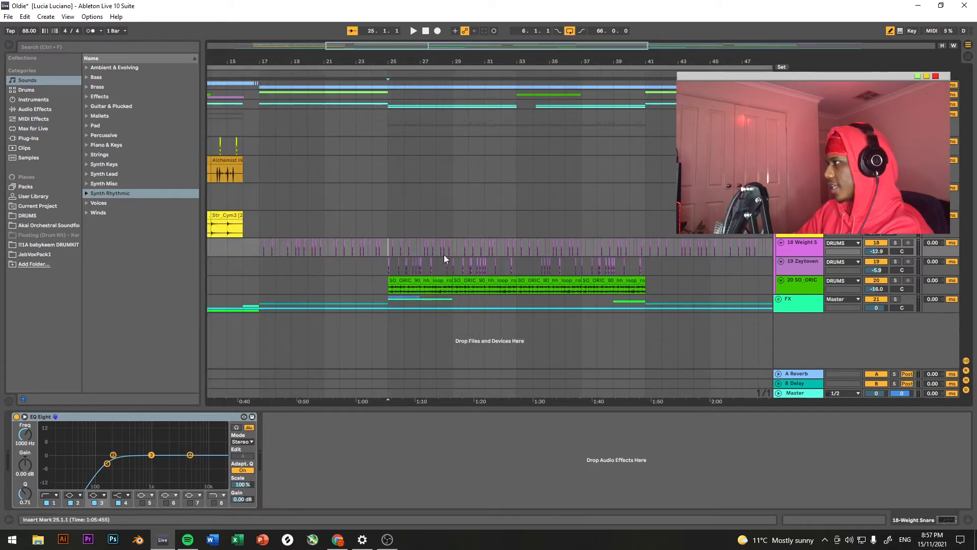
scroll(496, 293, "up", 3)
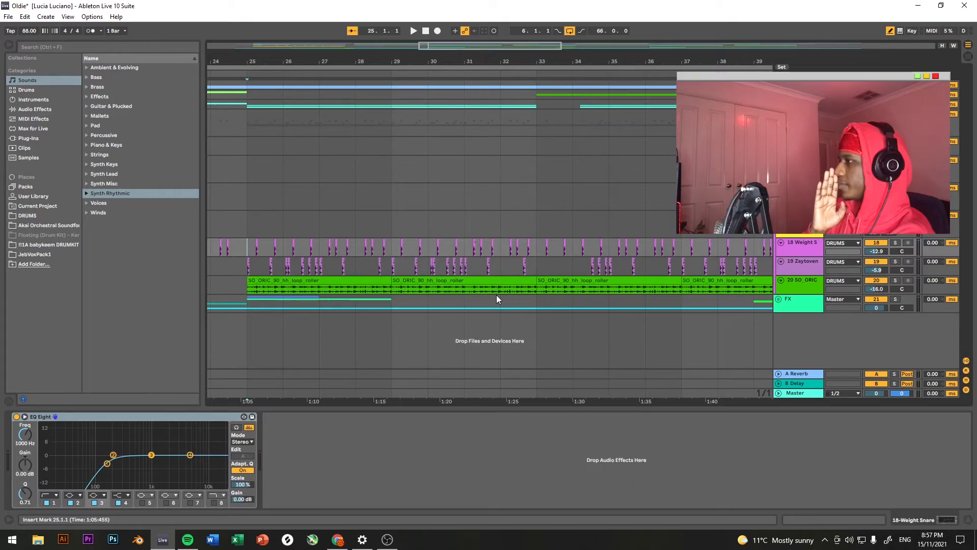
- Play the soloed drum section from bar 25 and stop playback
key("space")
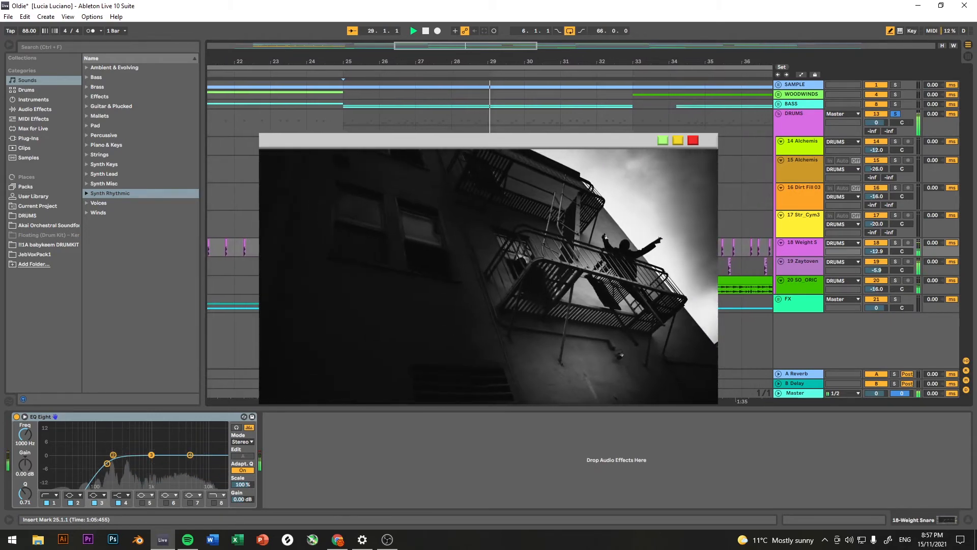
key("space")
scroll(475, 291, "up", 2)
scroll(405, 303, "down", 2)
- Examine the Weight Snare hits after bar 25 and mark the ones in bar 27
left_click(307, 287)
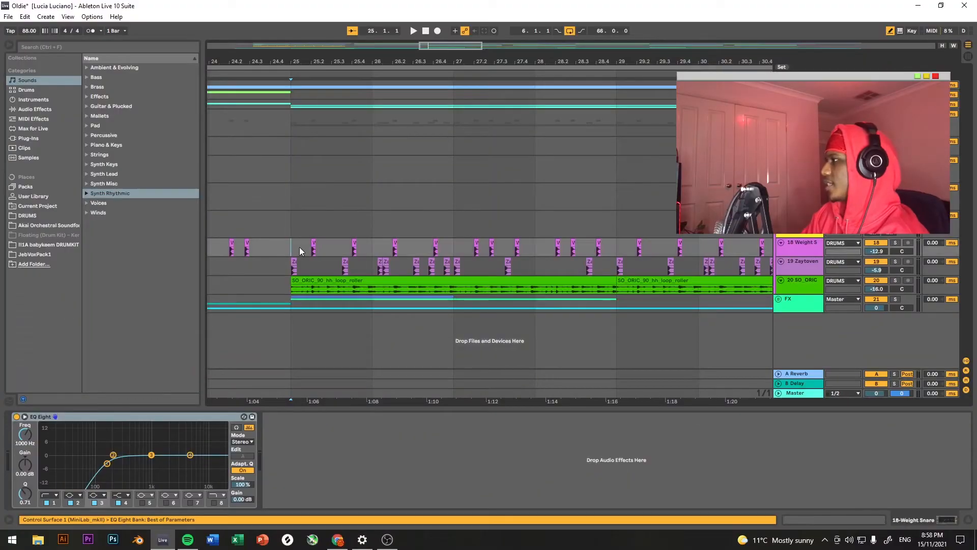
left_click_drag(299, 250, 455, 250)
left_click(455, 248)
left_click_drag(337, 249, 526, 252)
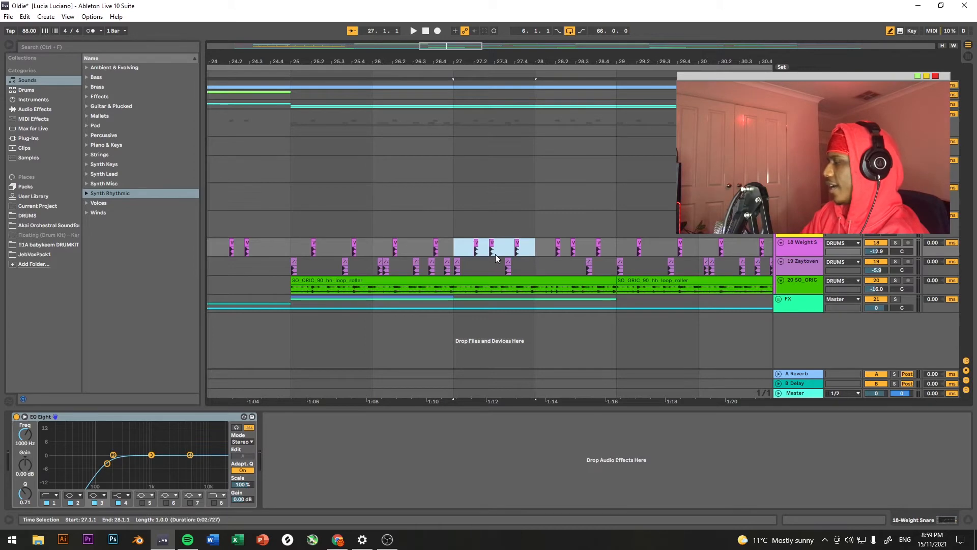
- Play the drums briefly from bar 27, and check the Zaytoven Kick hit at beat 3 of bar 26
left_click(456, 249)
key("space")
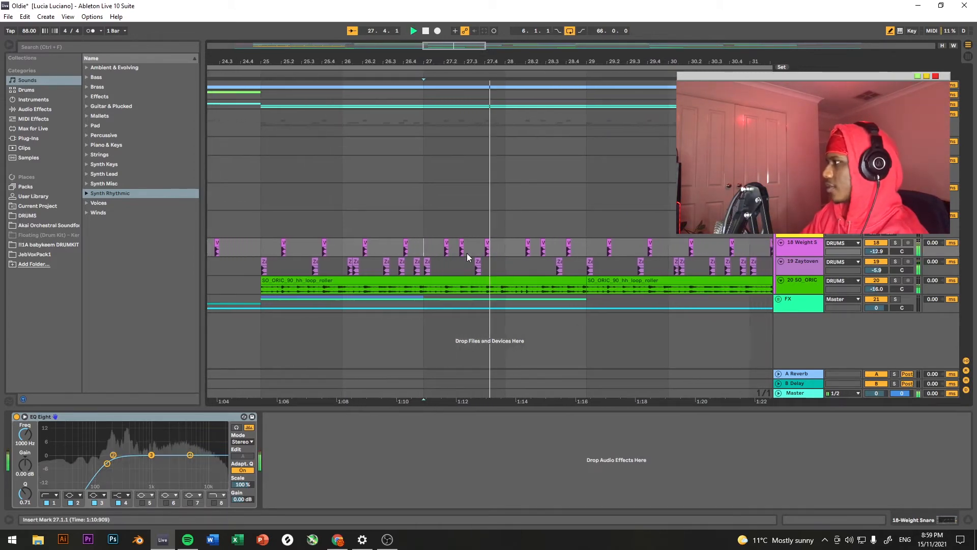
key("space")
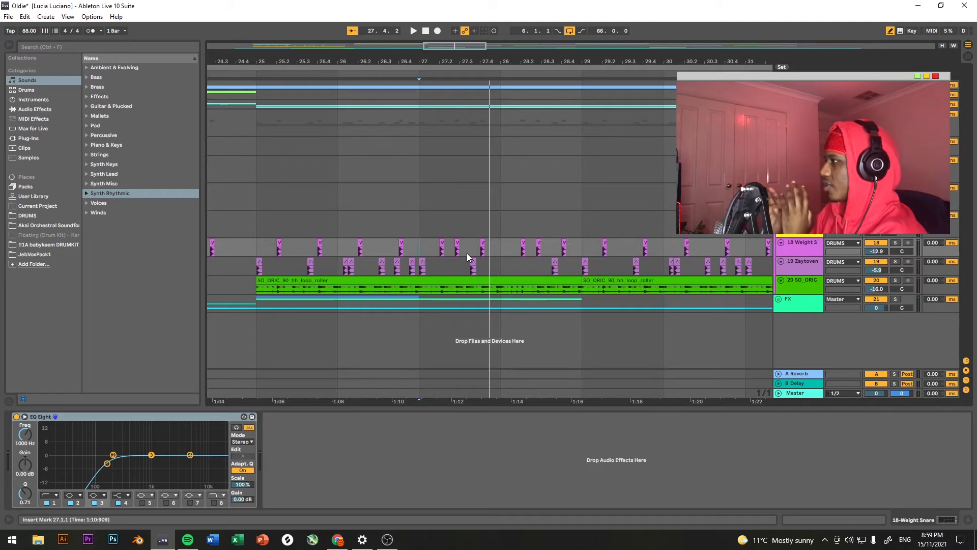
left_click(379, 271)
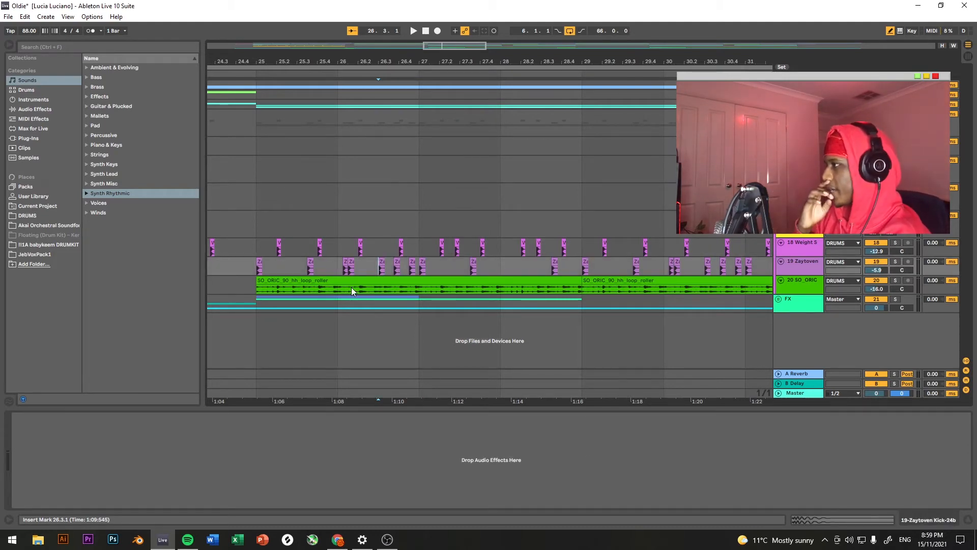
- Play the drums briefly from beat 3 of bar 26, and highlight the Weight Snare and Zaytoven Kick hits from bar 25 to bar 30
key("space")
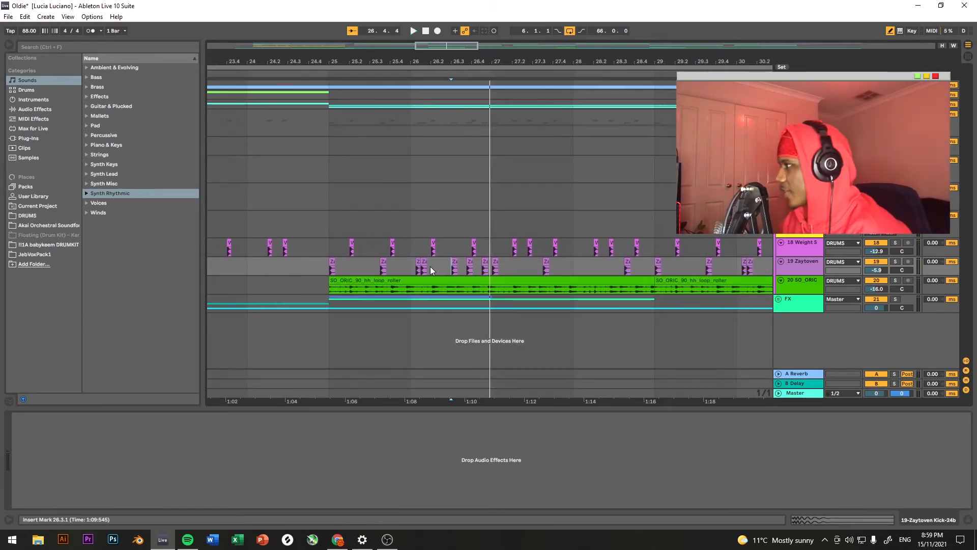
scroll(429, 271, "down", 5)
scroll(429, 277, "up", 5)
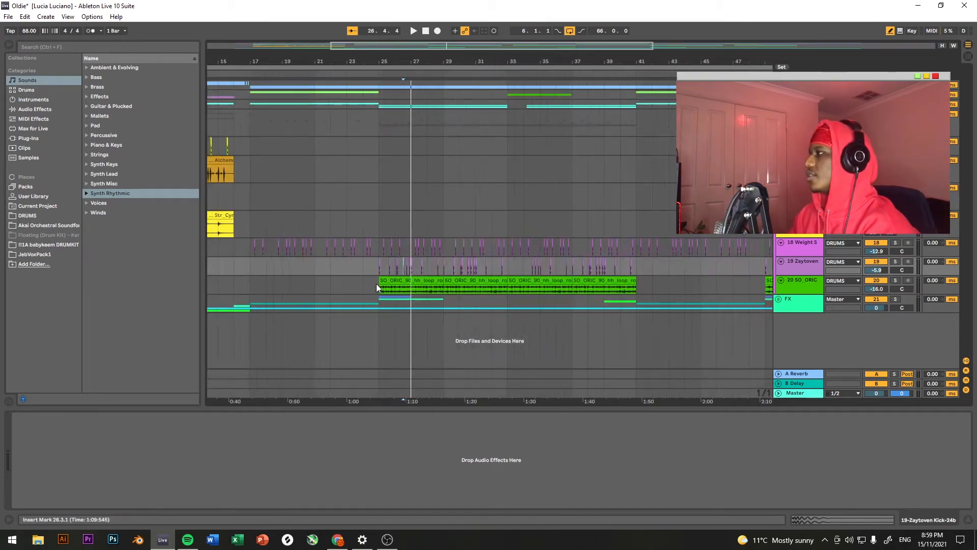
left_click(383, 248)
left_click_drag(399, 247, 563, 265)
scroll(349, 311, "down", 5)
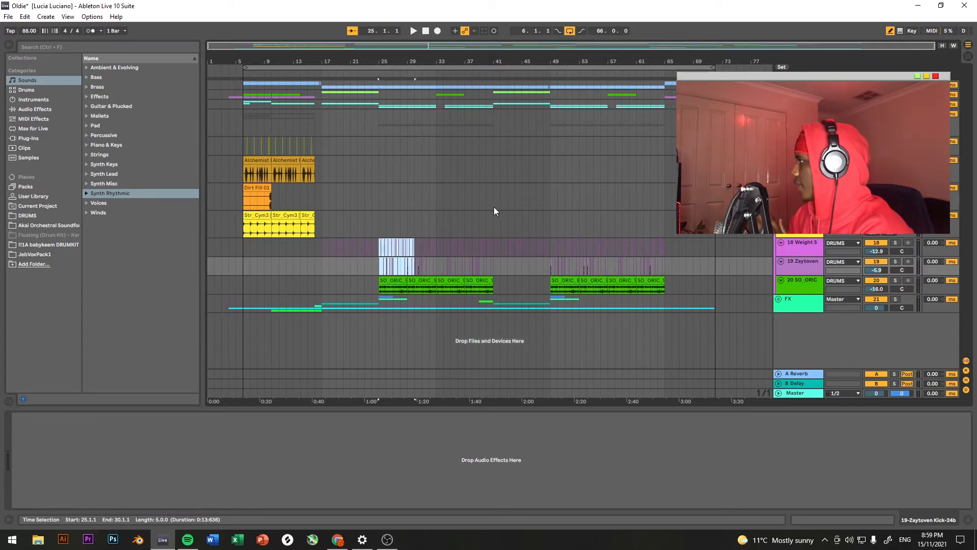
- Collapse the DRUMS group, view its SSLChannel plug-in settings and factory preset list, and close the plug-in window
left_click(778, 114)
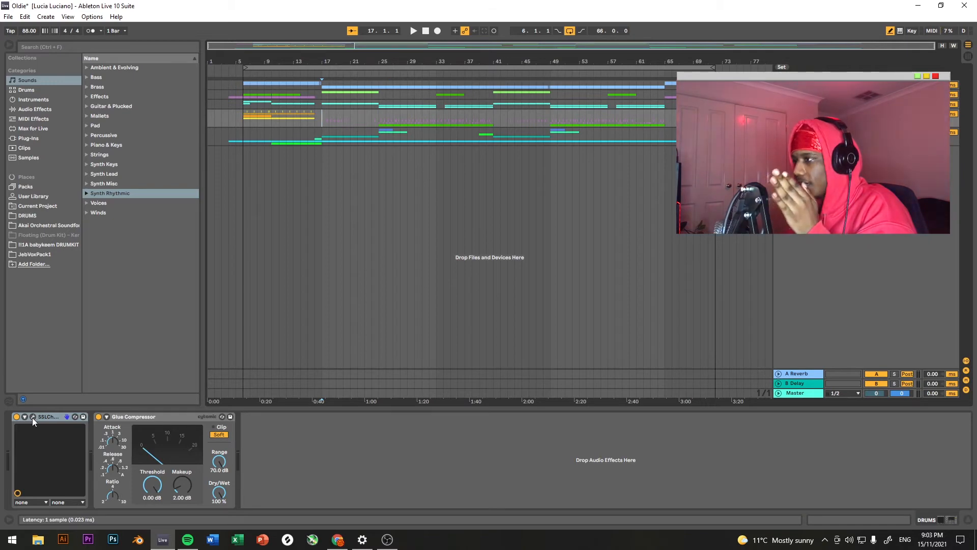
left_click(33, 417)
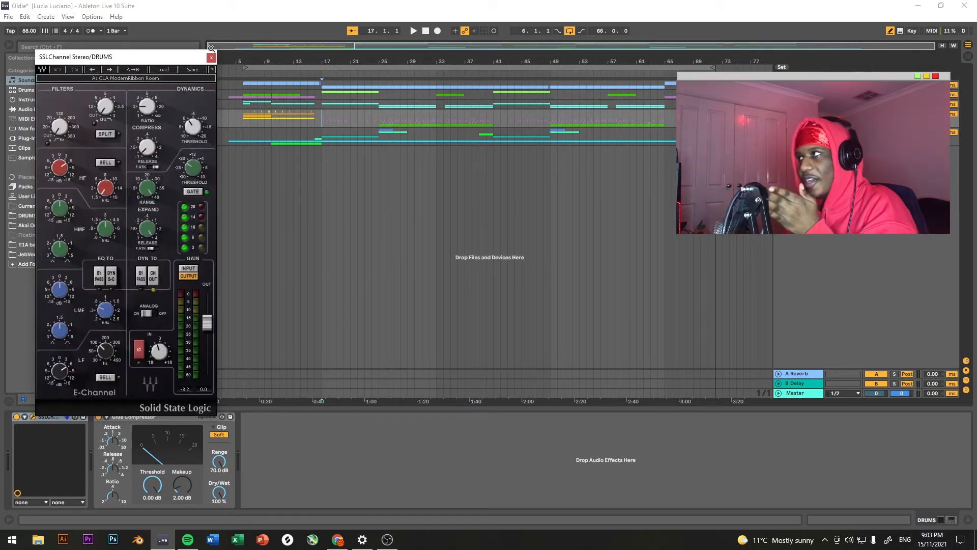
left_click(171, 70)
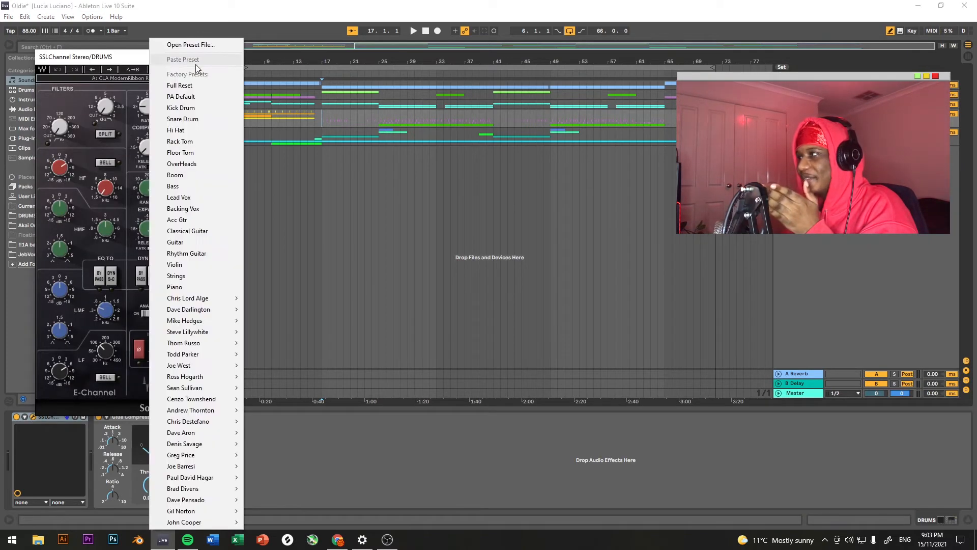
key("Escape")
left_click(211, 57)
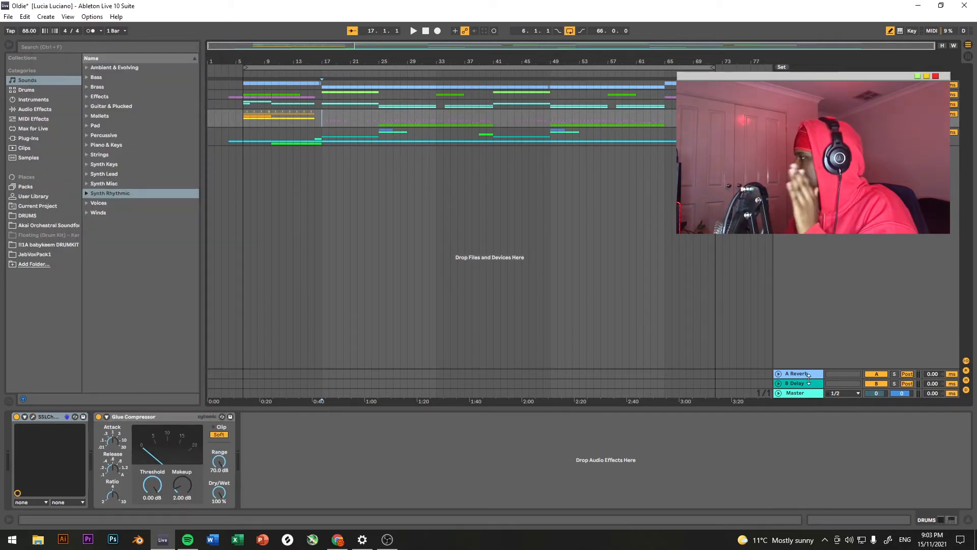
- Check the Ozone 9 Vintage Limiter on the Master track and compare it with the DRUMS group's effect chain
left_click(804, 393)
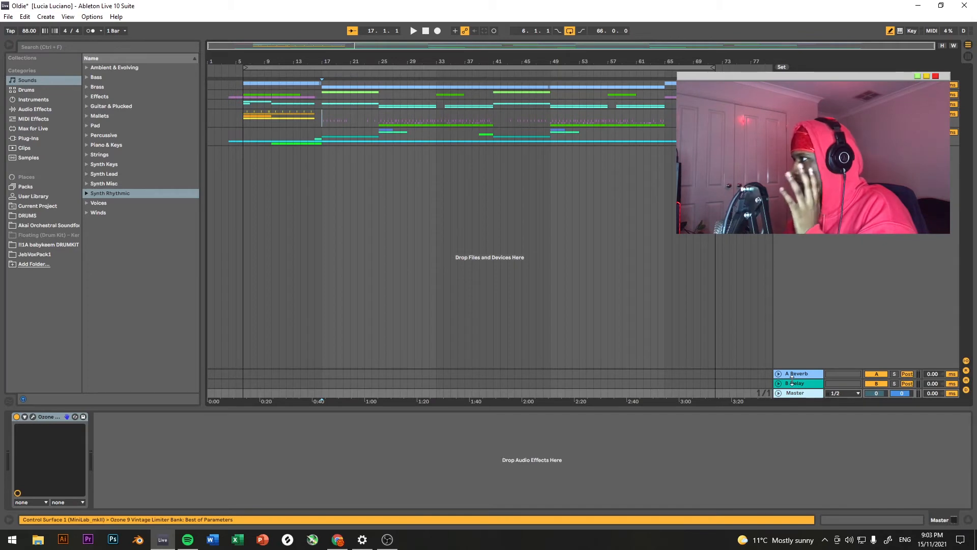
left_click(250, 121)
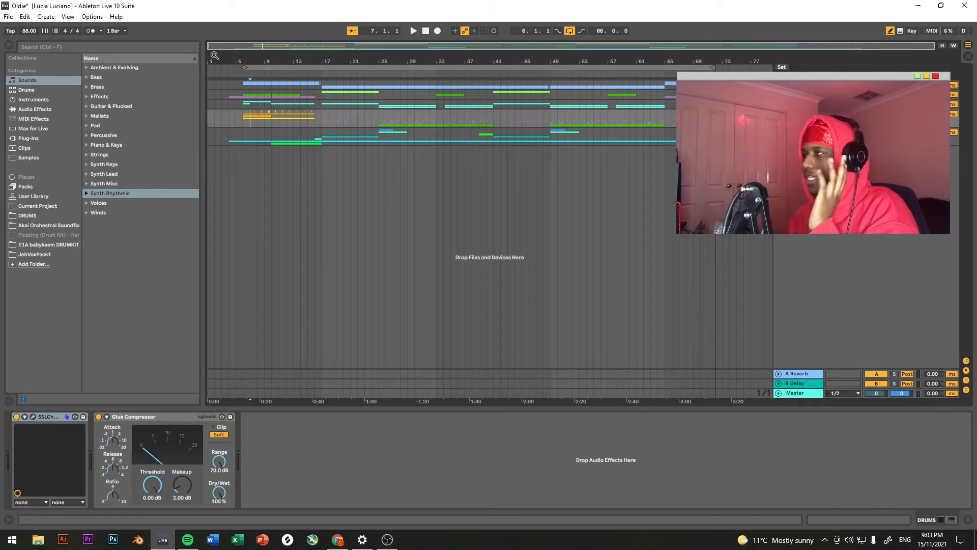
left_click(322, 127)
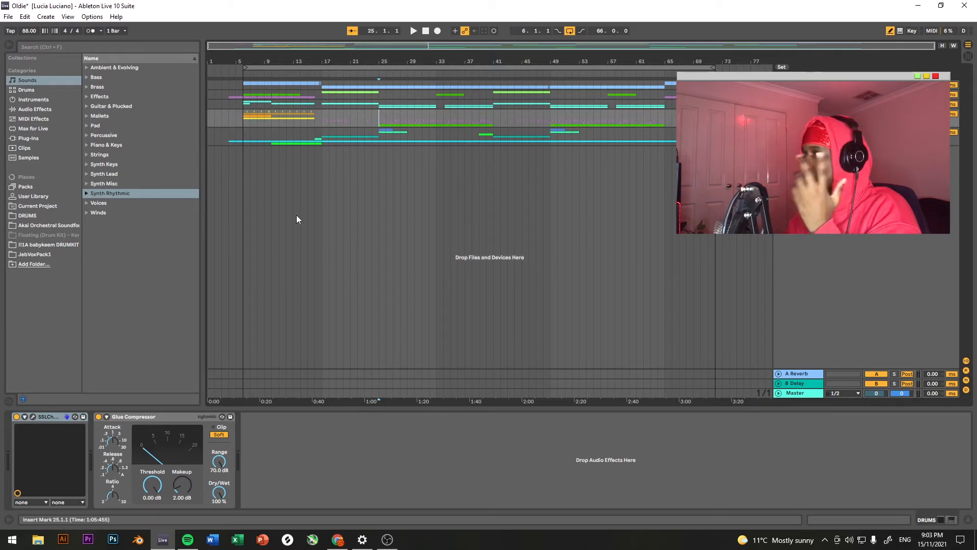
left_click(801, 395)
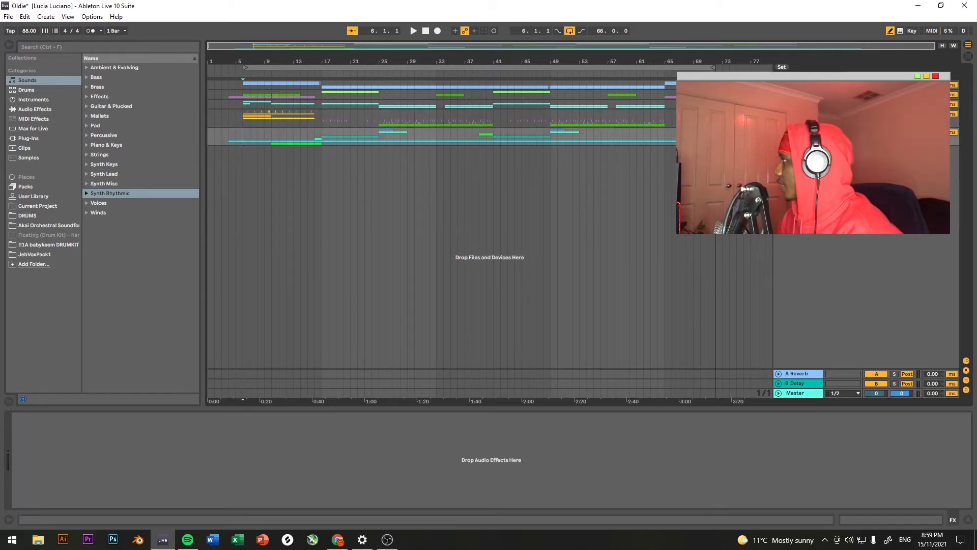
- Expand the FX group and select the Vinyl Crackling clip from bar 6 to bar 72
left_click(779, 132)
scroll(493, 221, "up", 2)
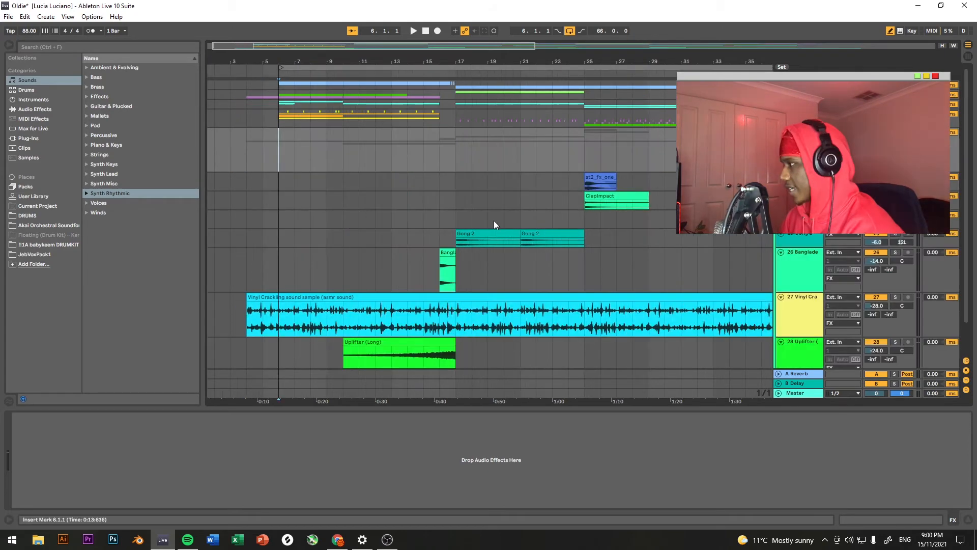
scroll(493, 221, "down", 2)
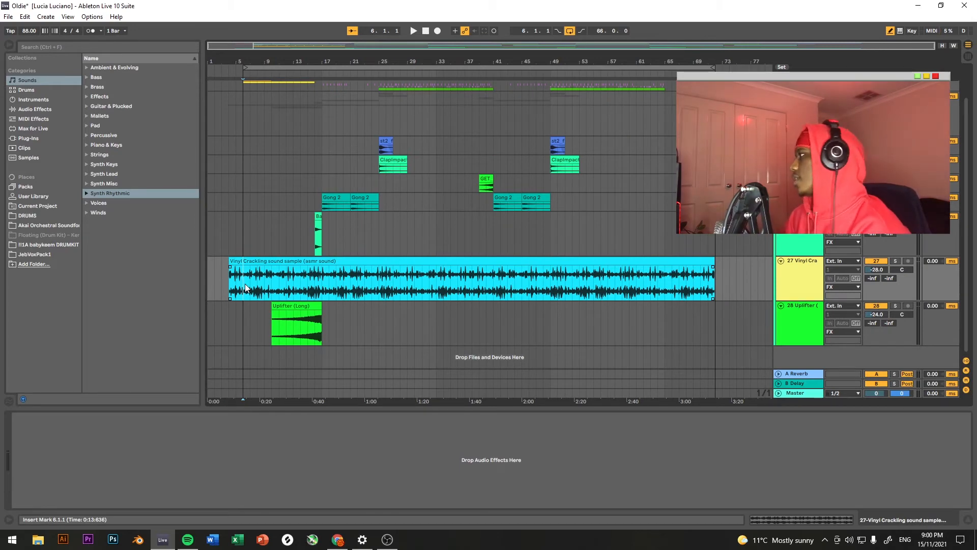
left_click_drag(245, 282, 715, 291)
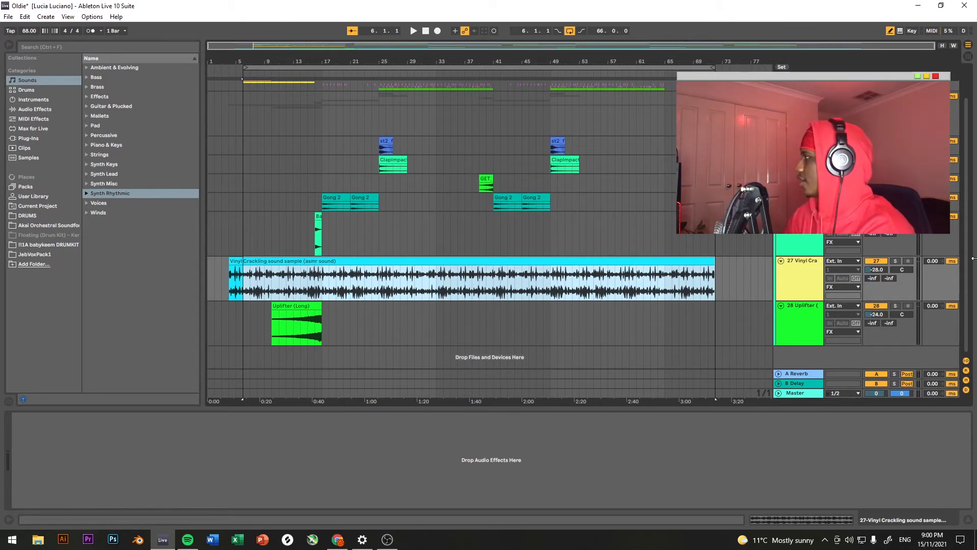
- Solo the Vinyl Crackling track and play it from bar 6
left_click(896, 261)
key("space")
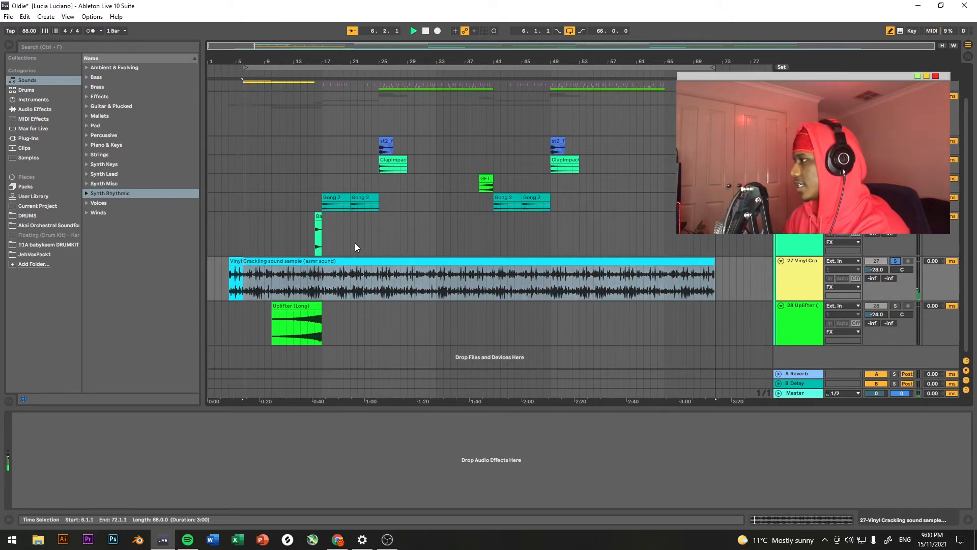
scroll(350, 263, "up", 3)
scroll(548, 270, "down", 1)
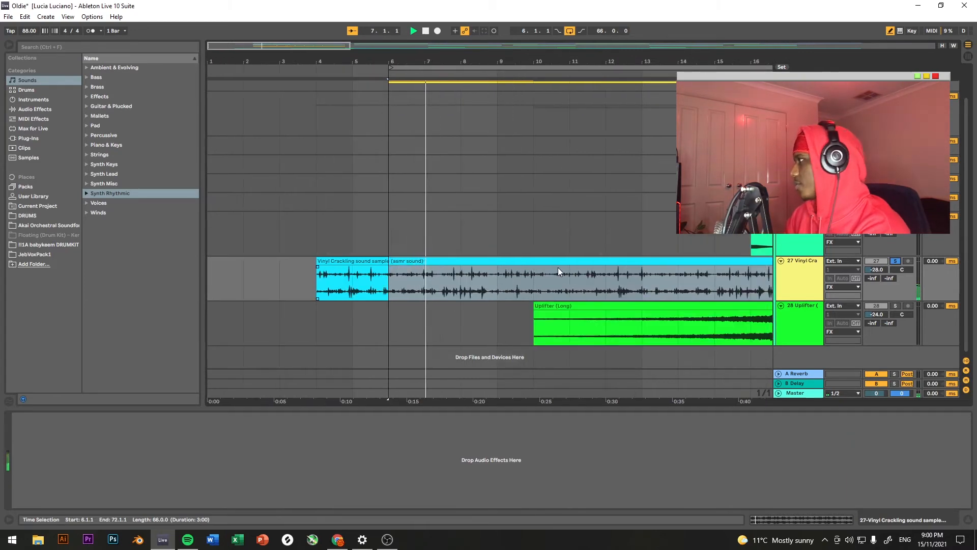
scroll(558, 267, "down", 2)
- Stop playback, solo the Uplifter (Long) track and audition the riser from bar 14
left_click(366, 325)
key("space")
left_click(895, 306)
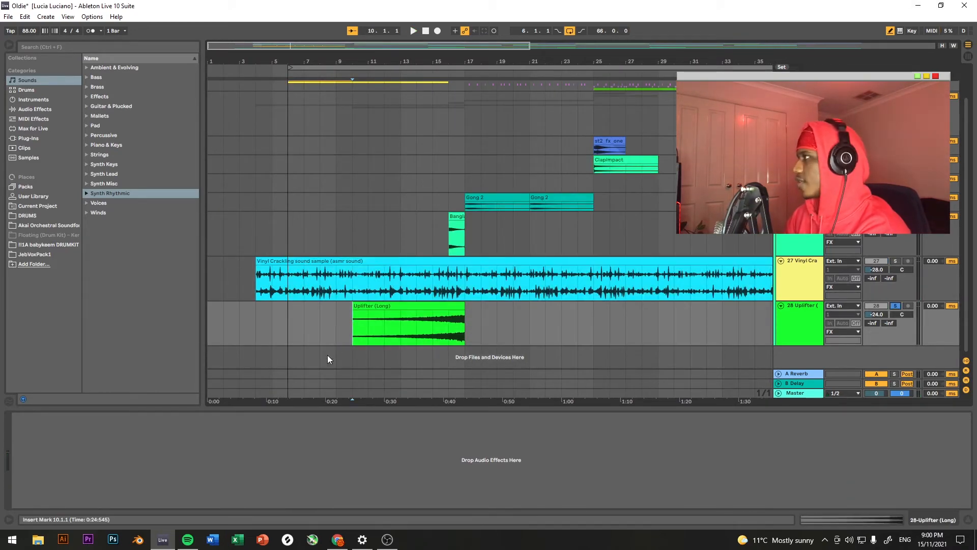
left_click(424, 321)
key("space")
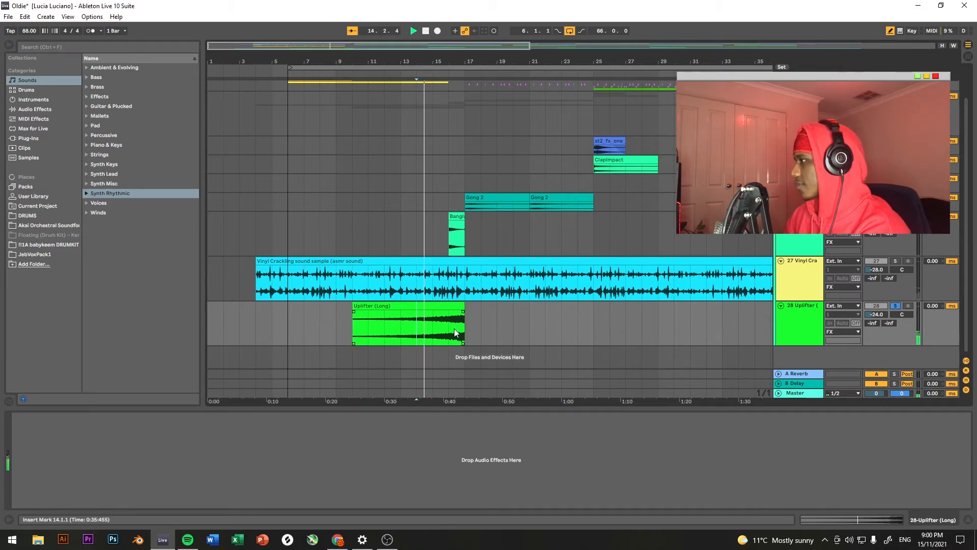
key("space")
- Audition the Bangladesh Rise clip from bar 16 into bar 17
left_click(446, 236)
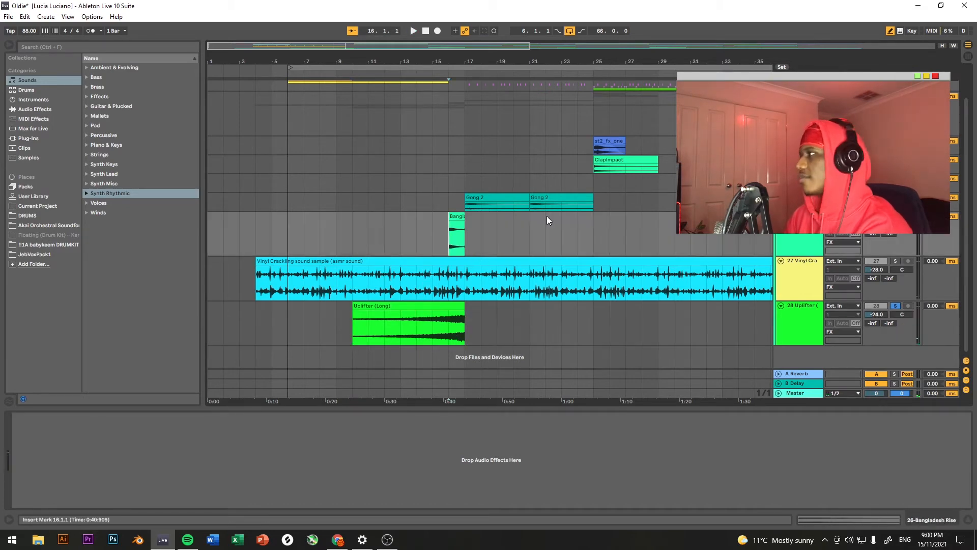
left_click(457, 245)
key("space")
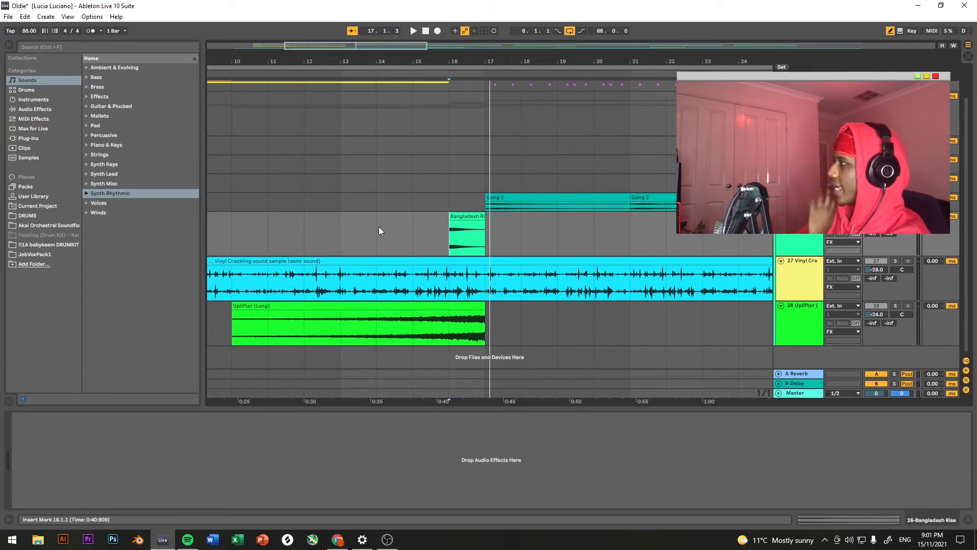
left_click(456, 250)
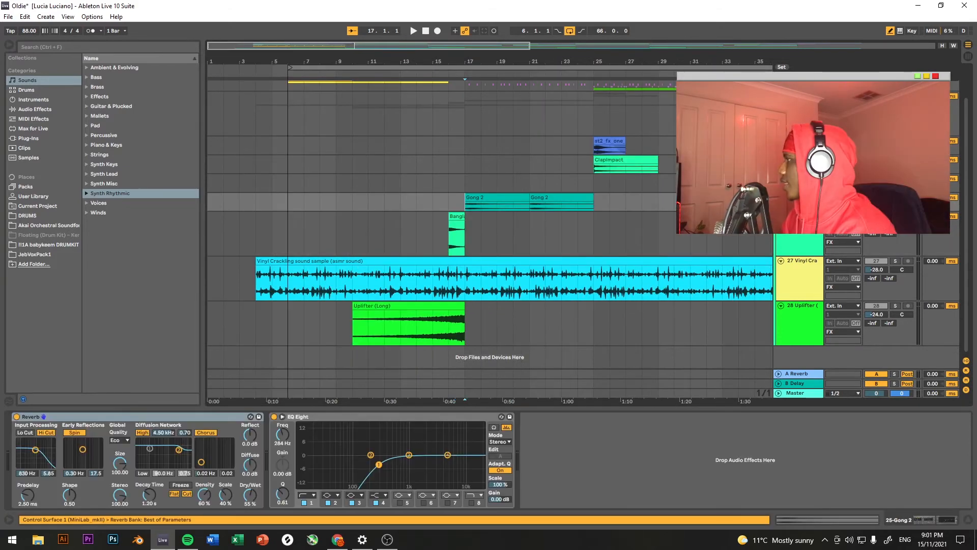
- Audition the Gong 2 clip from bar 17, highlight it up to bar 21 and mark the start of its repeat
scroll(537, 223, "up", 4)
scroll(537, 223, "up", 1)
key("space")
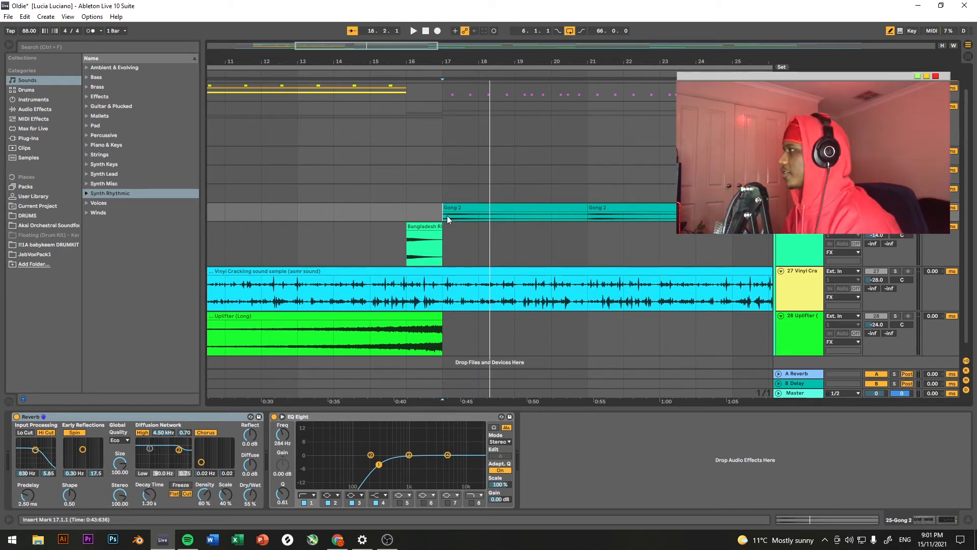
left_click_drag(446, 216, 591, 224)
key("minus")
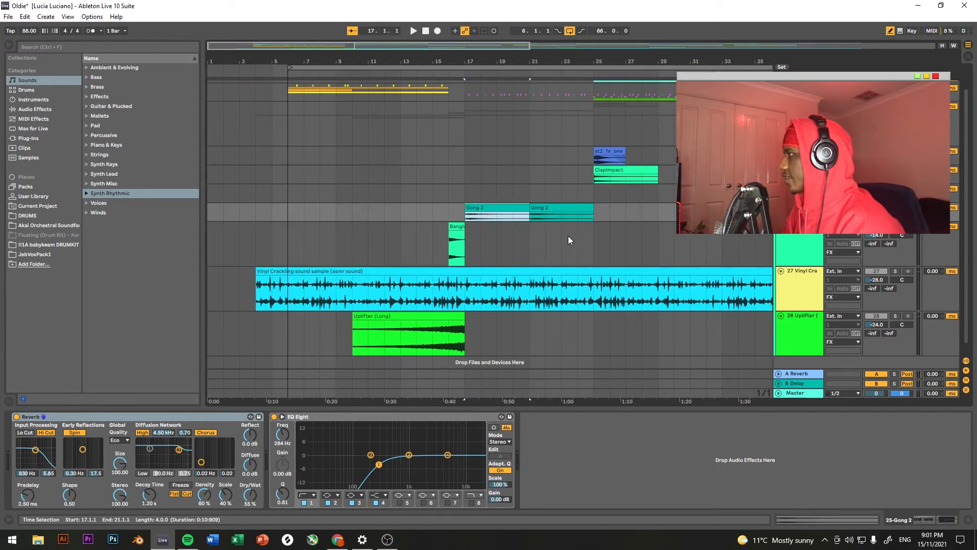
left_click(533, 214)
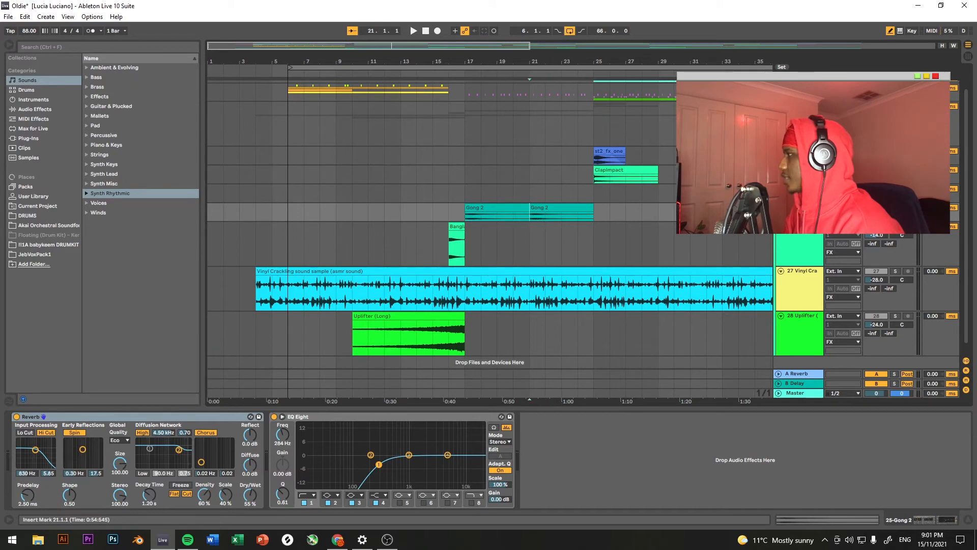
- Audition the st2_fx_one_shot_blue clip from bar 25
left_click(590, 156)
key("plus")
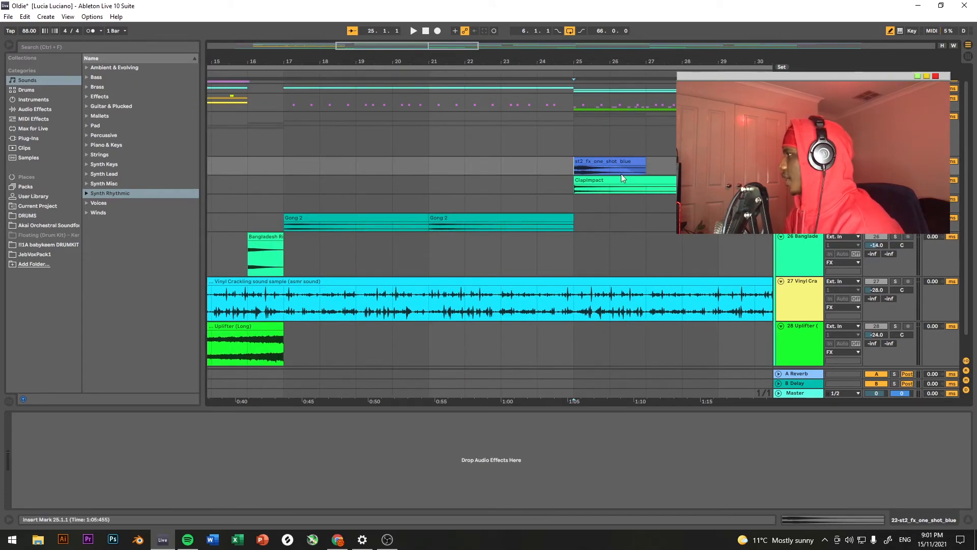
key("space")
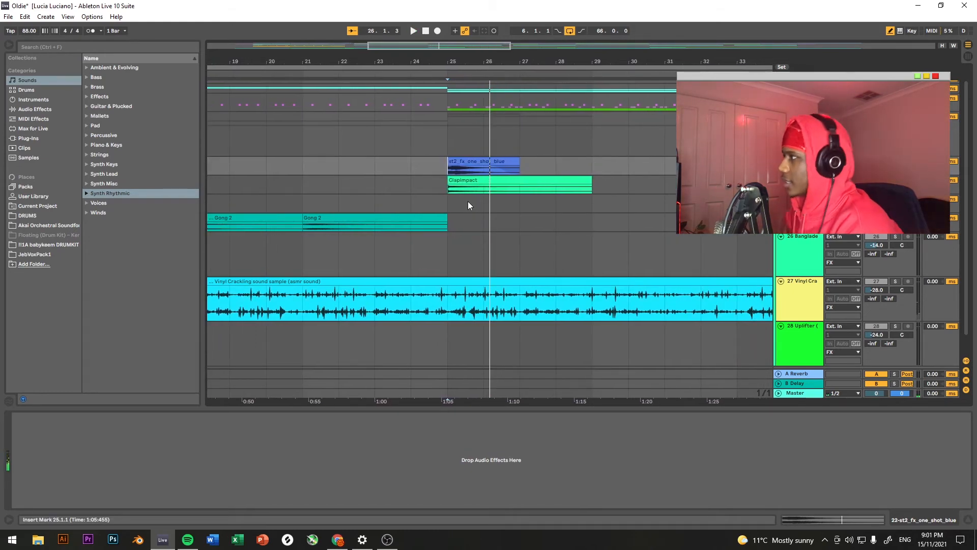
- Mark the start of the ClapImpact clip at bar 25 and play it briefly
left_click_drag(446, 342, 628, 136)
left_click(540, 197)
left_click(448, 187)
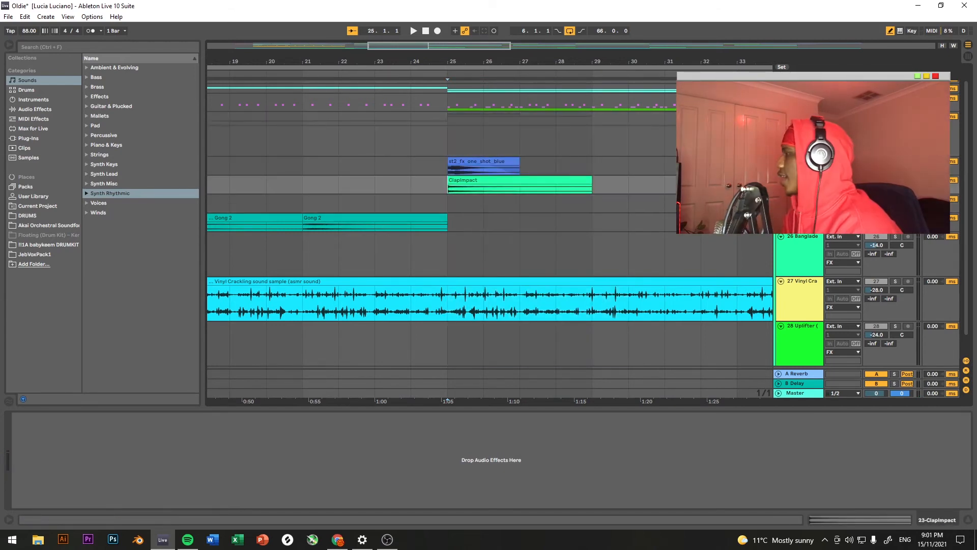
key("space")
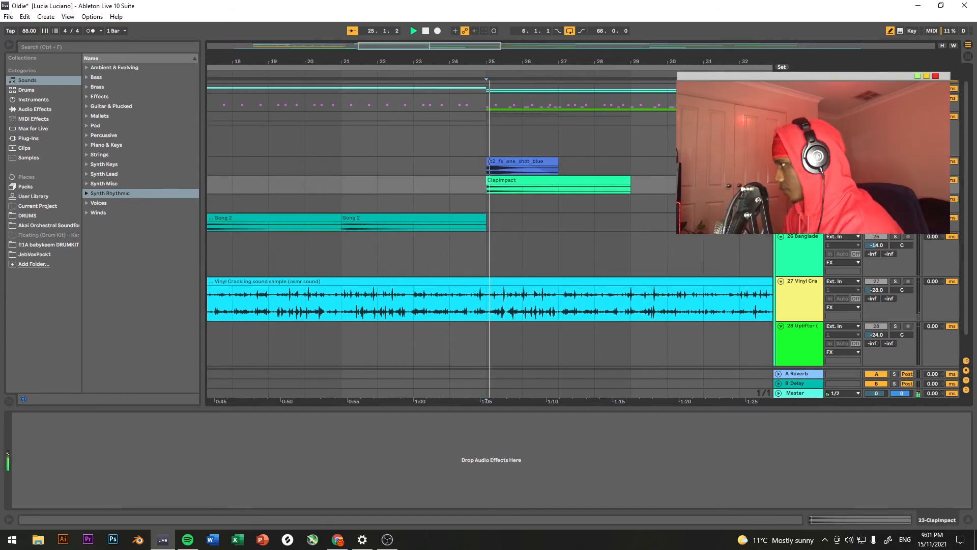
key("w")
key("space")
- Audition the GET_fx_up_sweep_4 clip from bar 39 towards the following Gong 2 clip
left_click(484, 191)
key("plus")
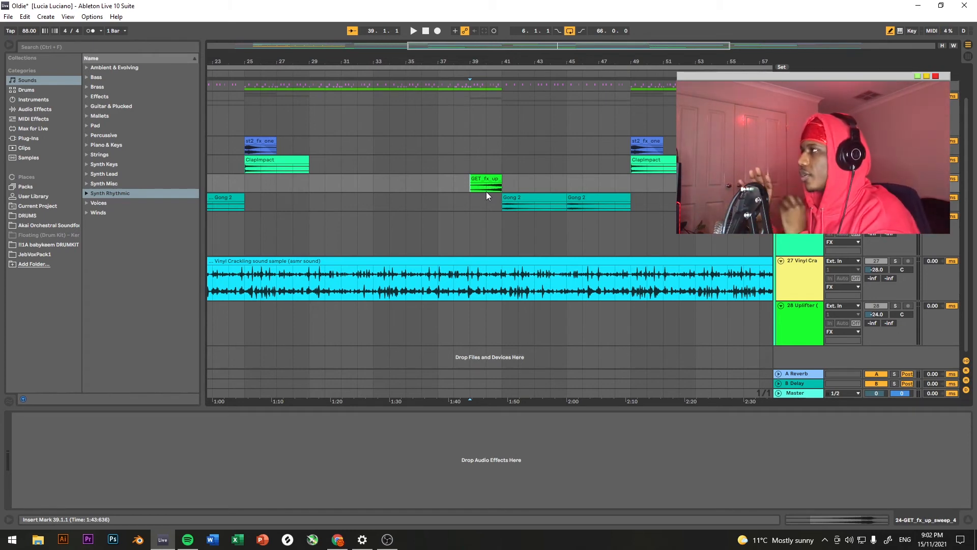
key("space")
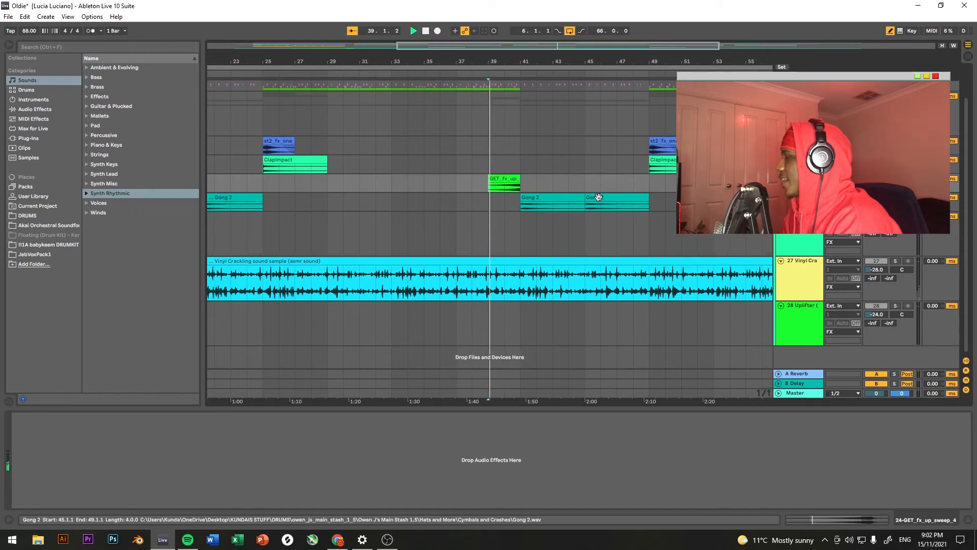
key("space")
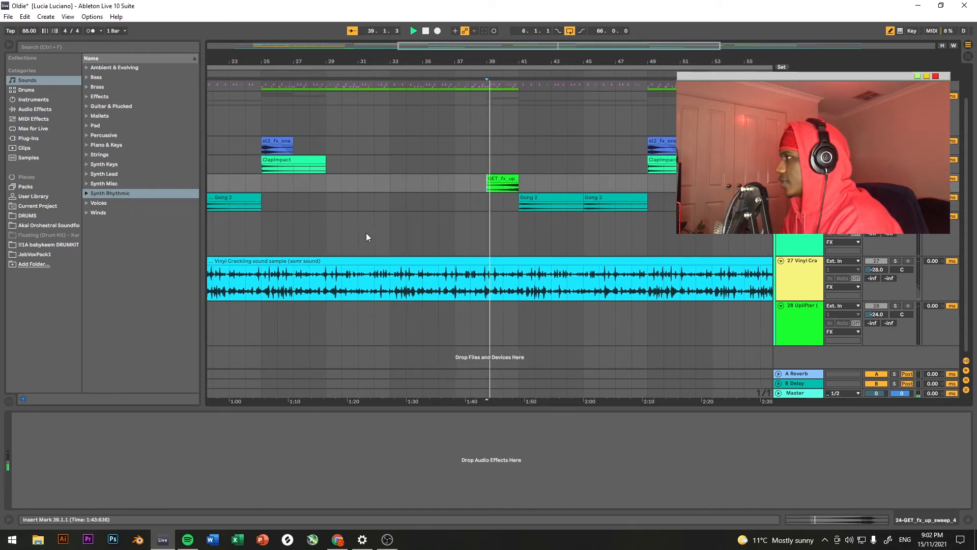
scroll(366, 233, "down", 1)
scroll(453, 221, "up", 2)
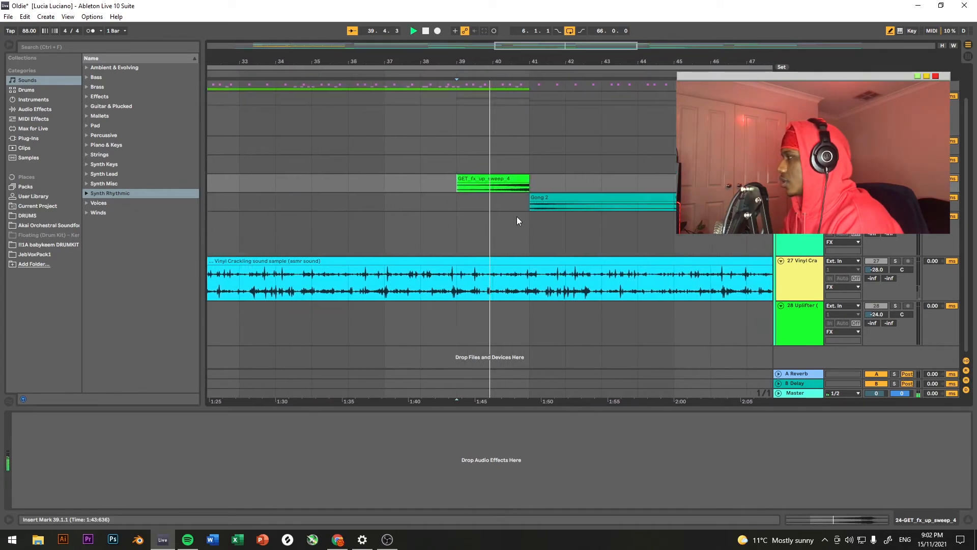